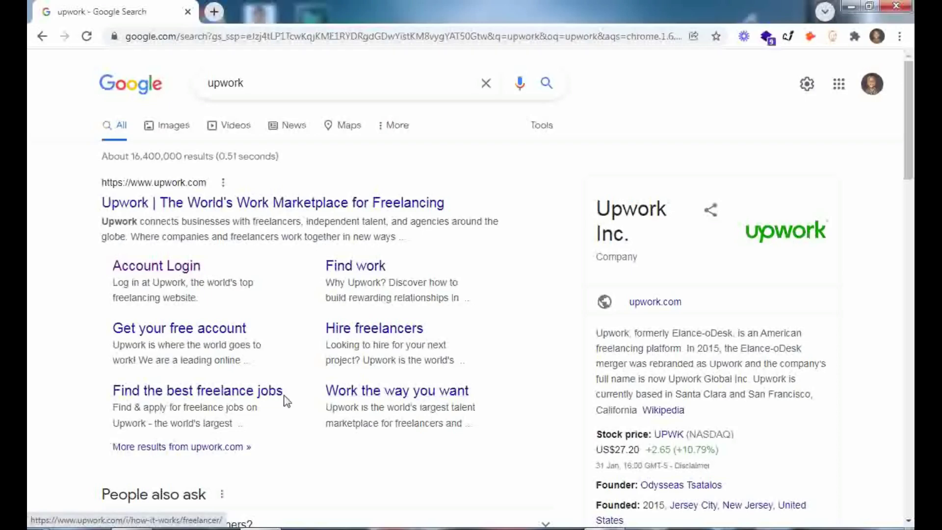
# Enter the signup email on Upwork's free account page and dismiss the saved email suggestions
pyautogui.click(208, 331)
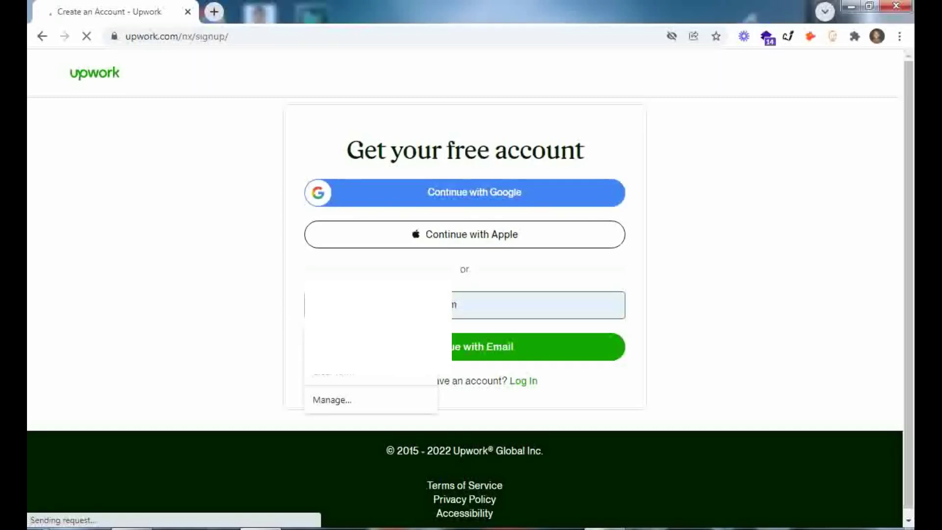
pyautogui.press('Escape')
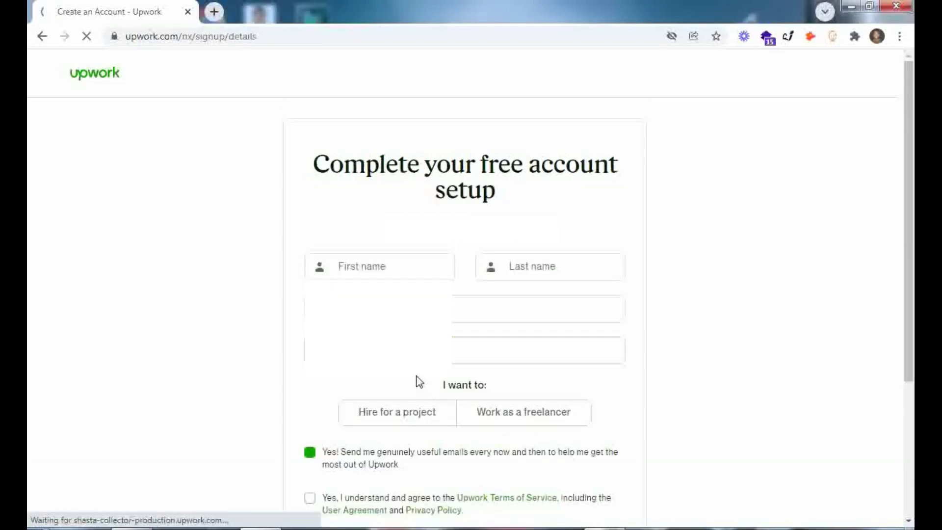
# Fill first and last name from saved details, enter a password and choose Nigeria
pyautogui.click(393, 267)
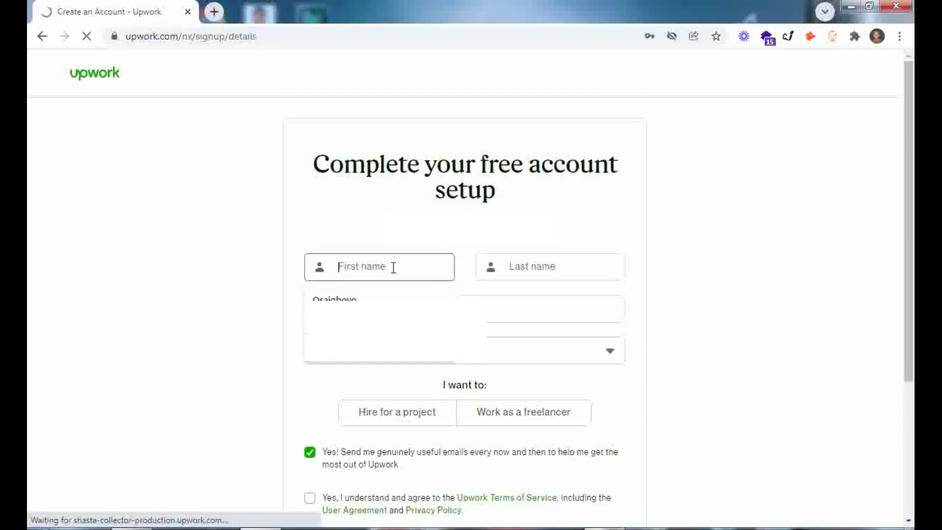
pyautogui.click(386, 295)
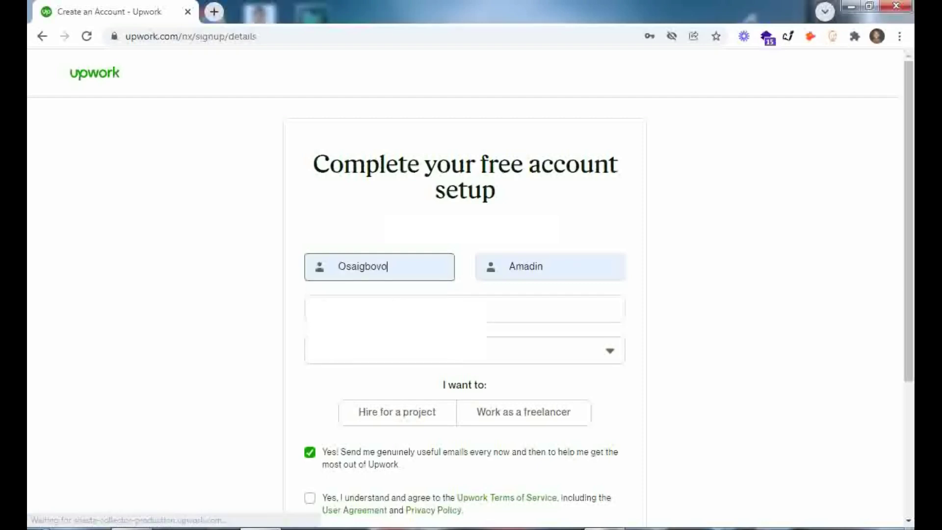
pyautogui.click(390, 309)
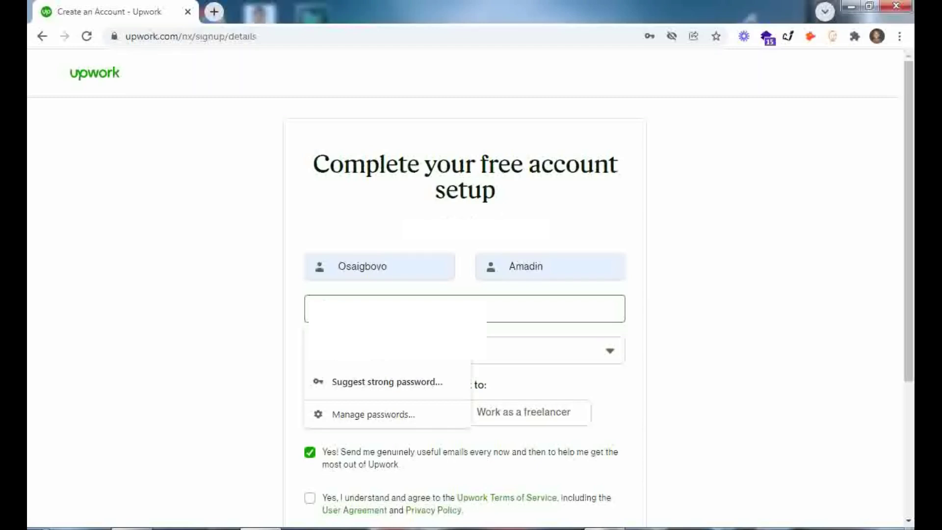
pyautogui.click(667, 298)
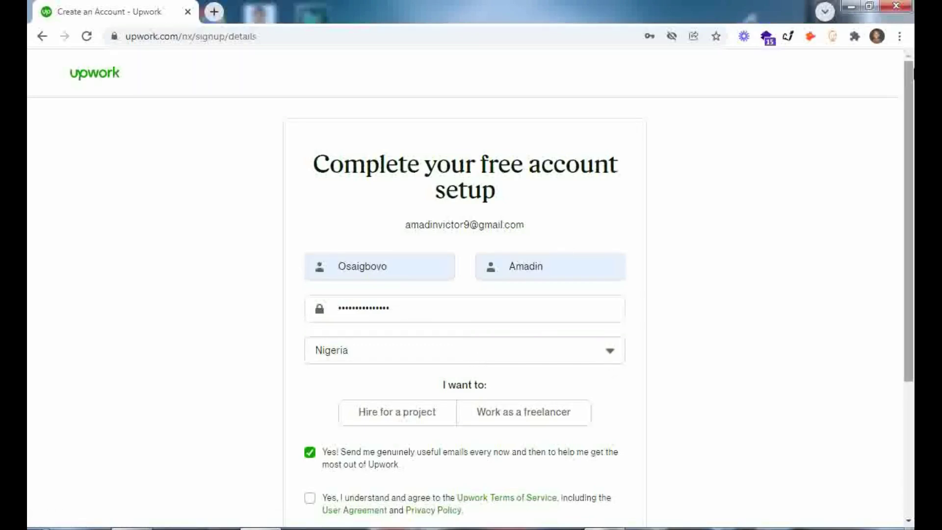
pyautogui.scroll(-1, 910, 143)
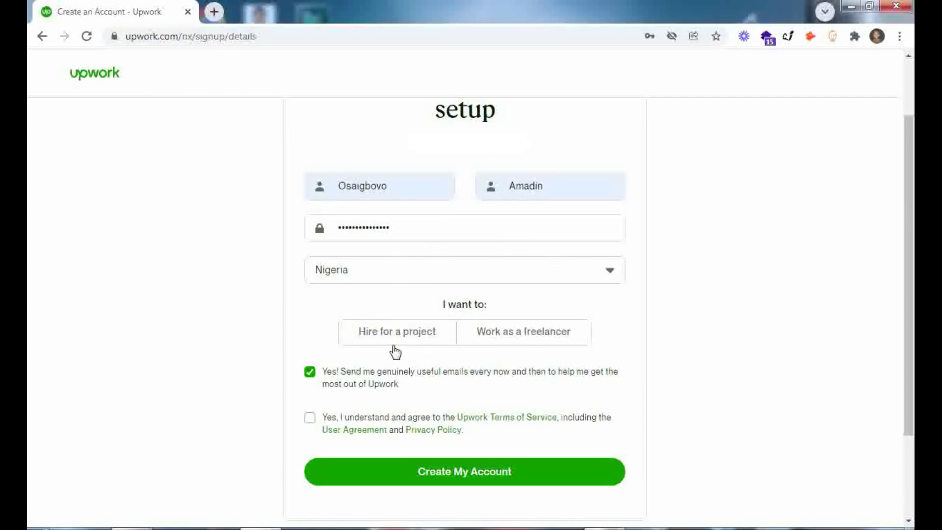
# Choose the freelancer account type, accept the Terms of Service and create the account
pyautogui.click(509, 343)
pyautogui.click(385, 338)
pyautogui.click(526, 340)
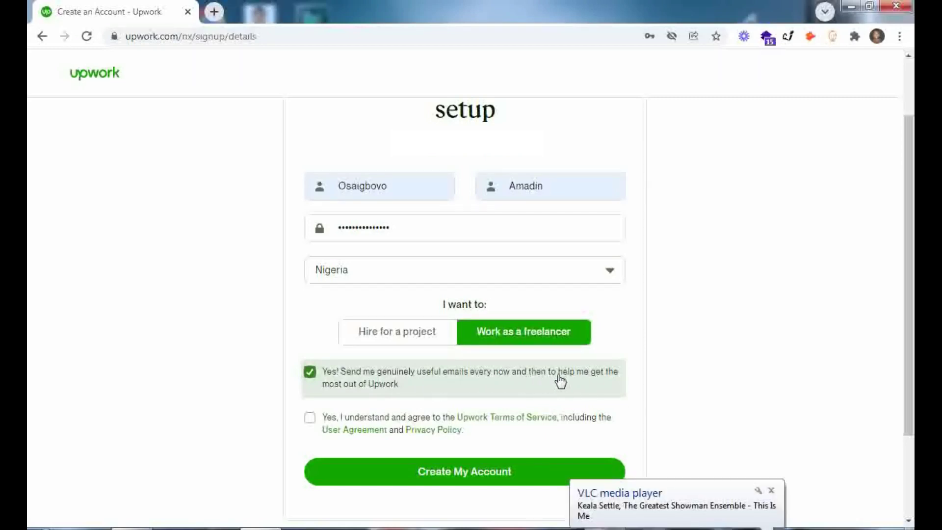
pyautogui.click(771, 493)
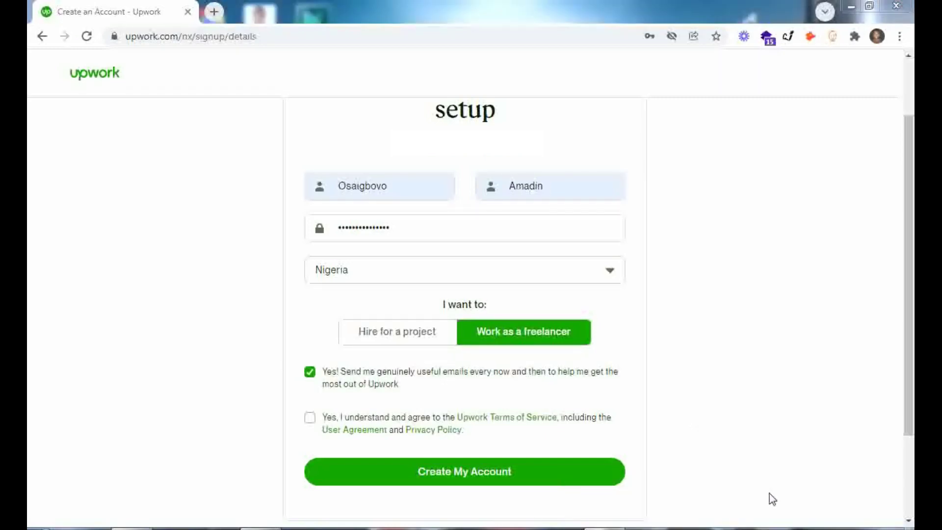
pyautogui.click(310, 418)
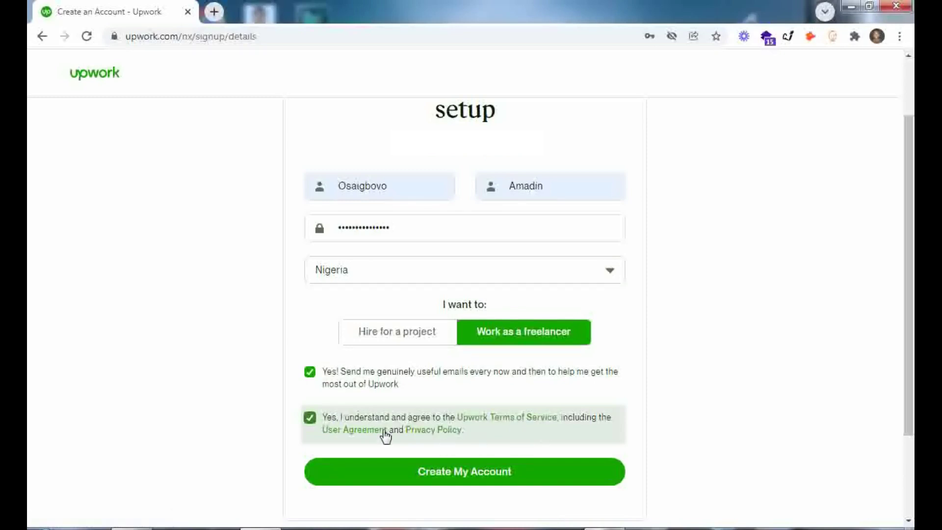
pyautogui.click(424, 473)
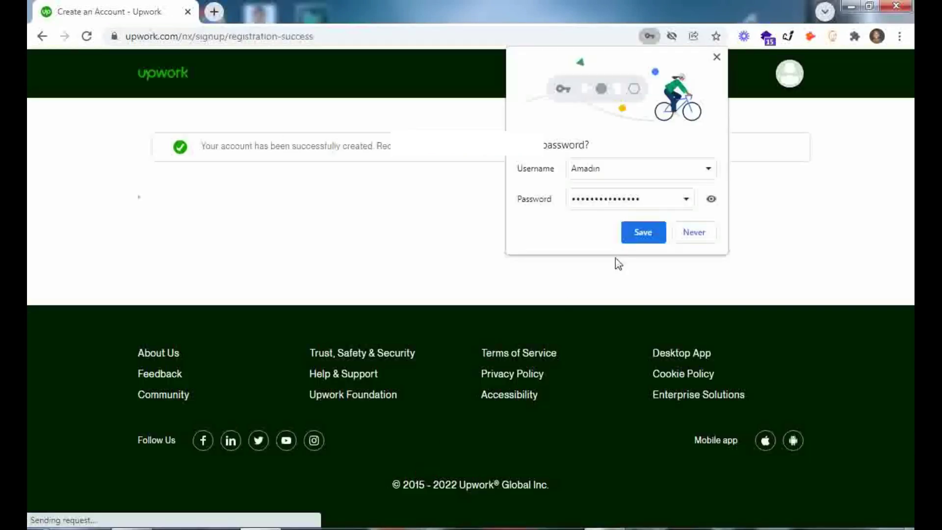
# Dismiss the browser's save-password offer while the Verify your email page loads
pyautogui.click(630, 231)
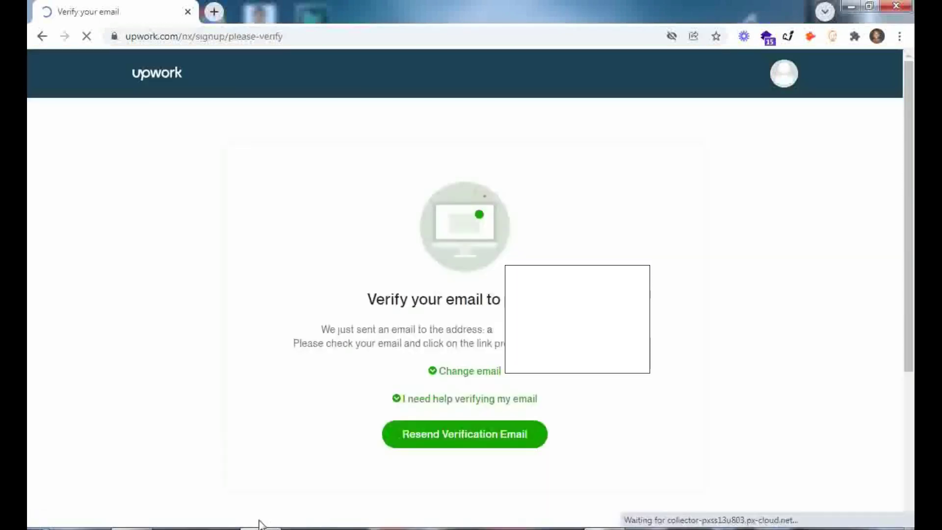
pyautogui.moveTo(911, 150); pyautogui.dragTo(905, 185)
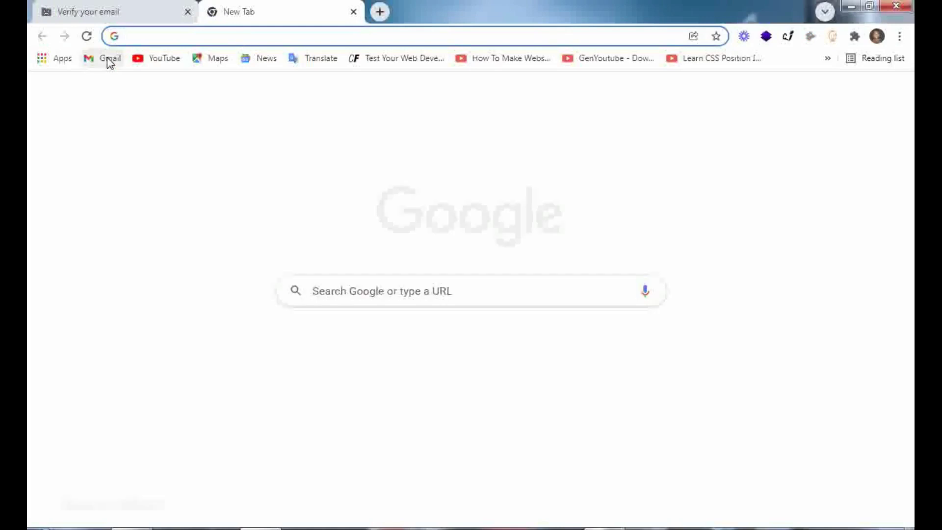
# Open Upwork's verification email in Gmail and follow its Verify Email link
pyautogui.click(108, 61)
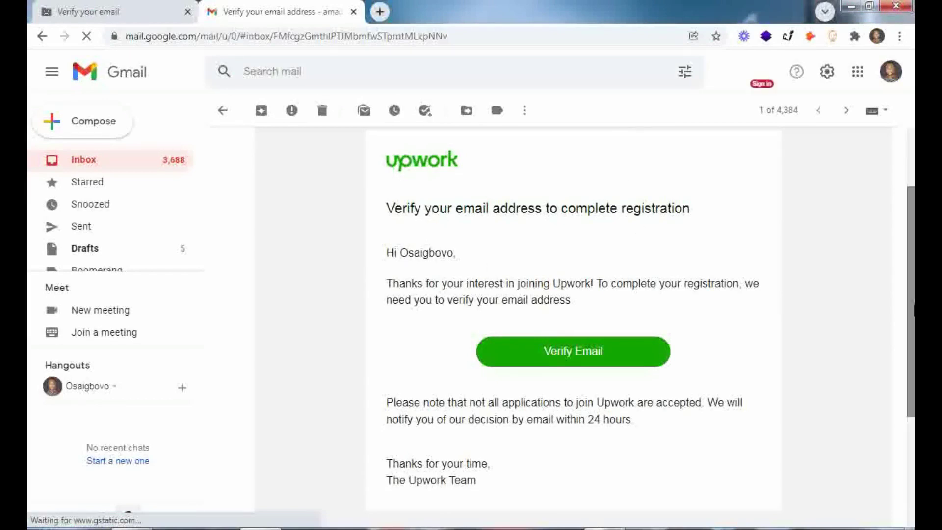
pyautogui.moveTo(911, 309); pyautogui.dragTo(911, 336)
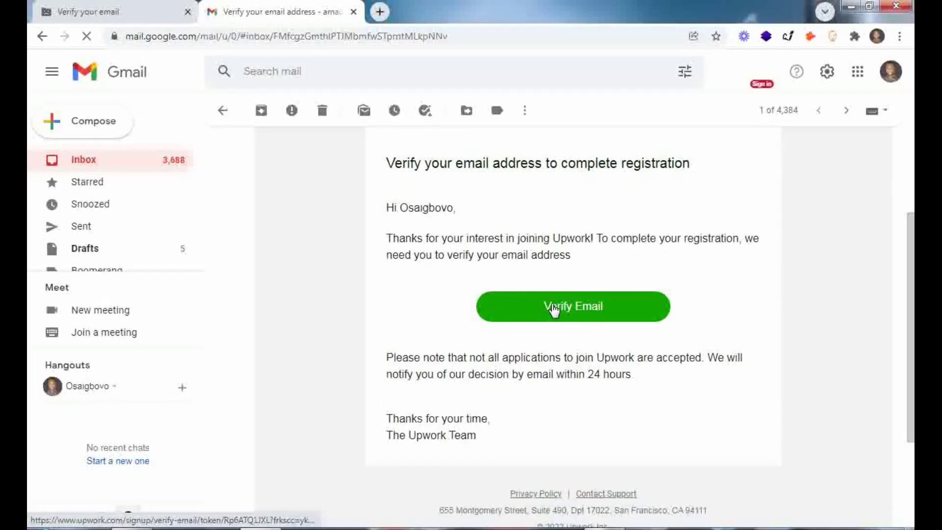
pyautogui.click(552, 307)
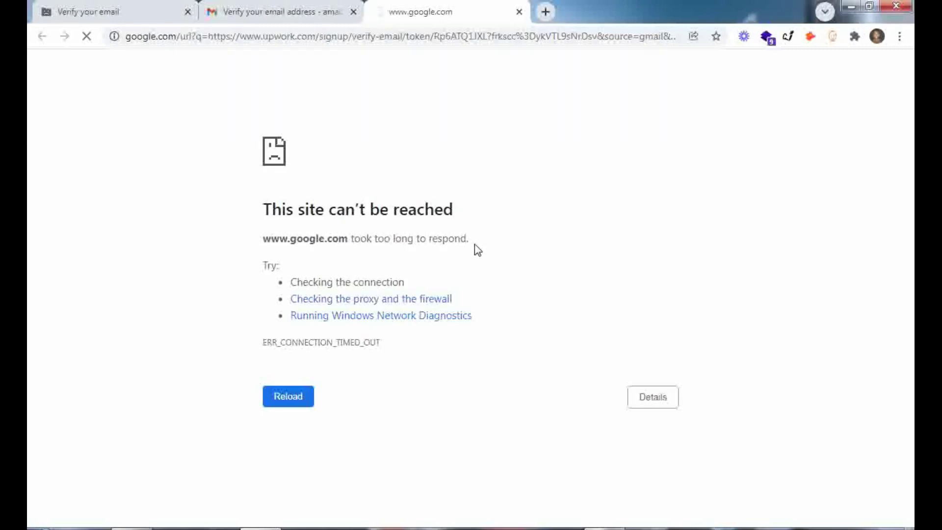
# Close the old 'Verify your email' tab, keeping the verification link tab
pyautogui.click(188, 12)
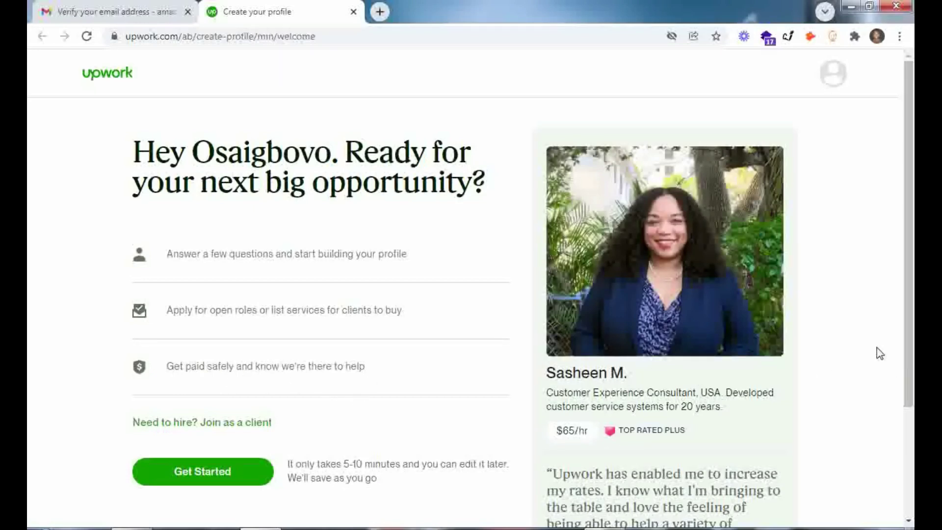
pyautogui.scroll(-1, 913, 389)
pyautogui.scroll(-1, 913, 388)
pyautogui.scroll(-1, 913, 388)
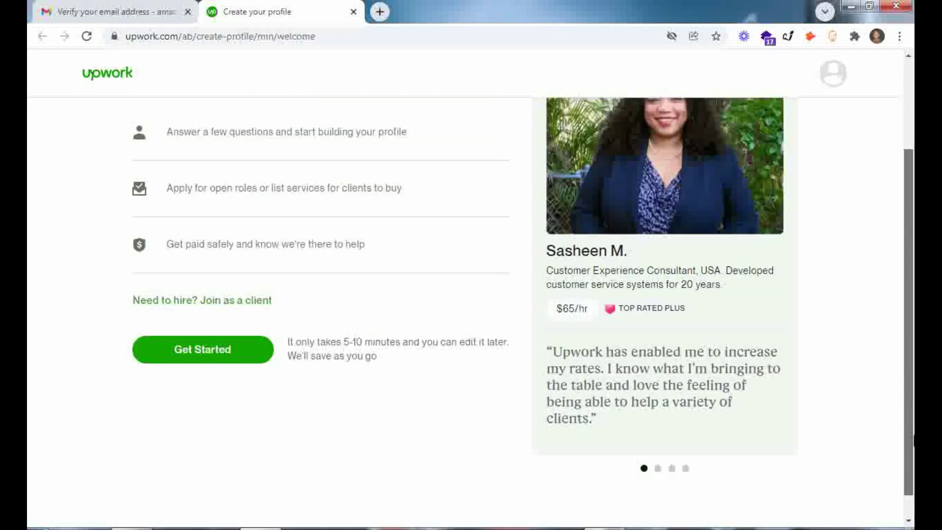
pyautogui.moveTo(664, 295)
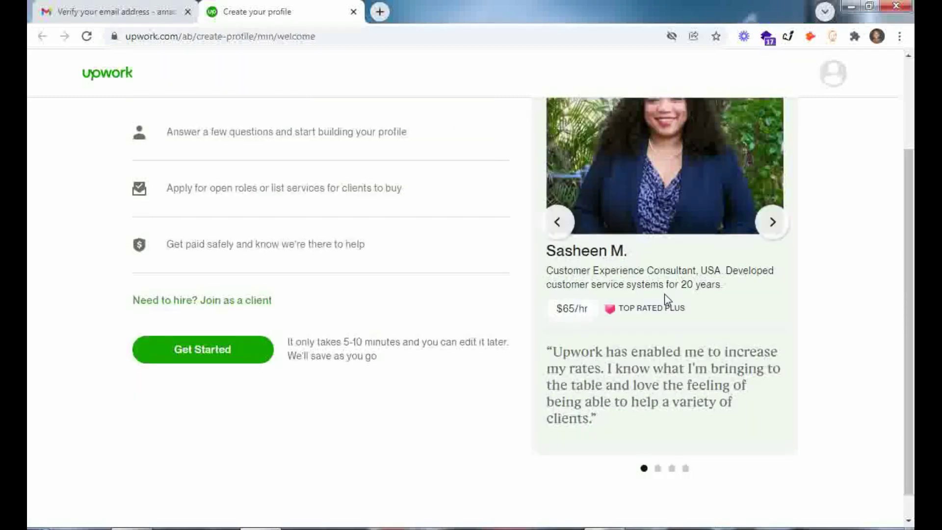
# Advance the welcome page's testimonial carousel to the second freelancer story
pyautogui.click(769, 224)
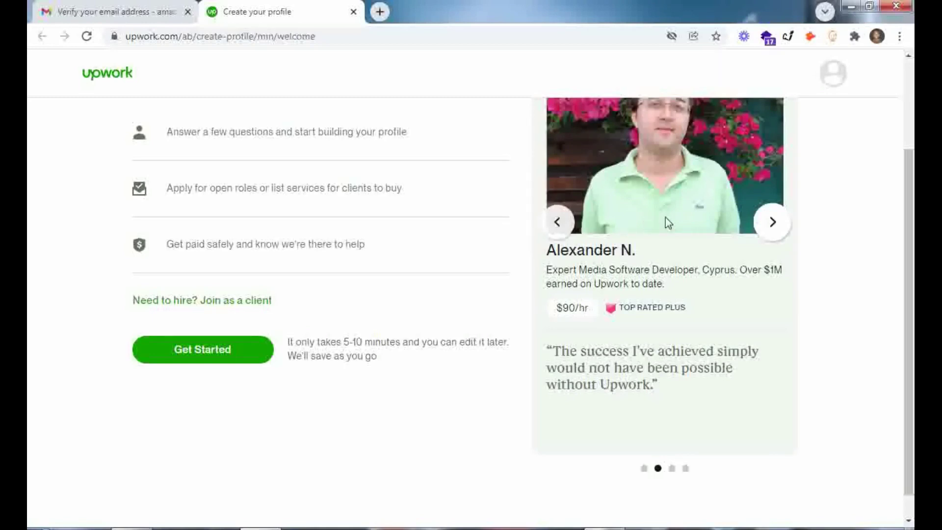
pyautogui.moveTo(908, 290); pyautogui.dragTo(908, 249)
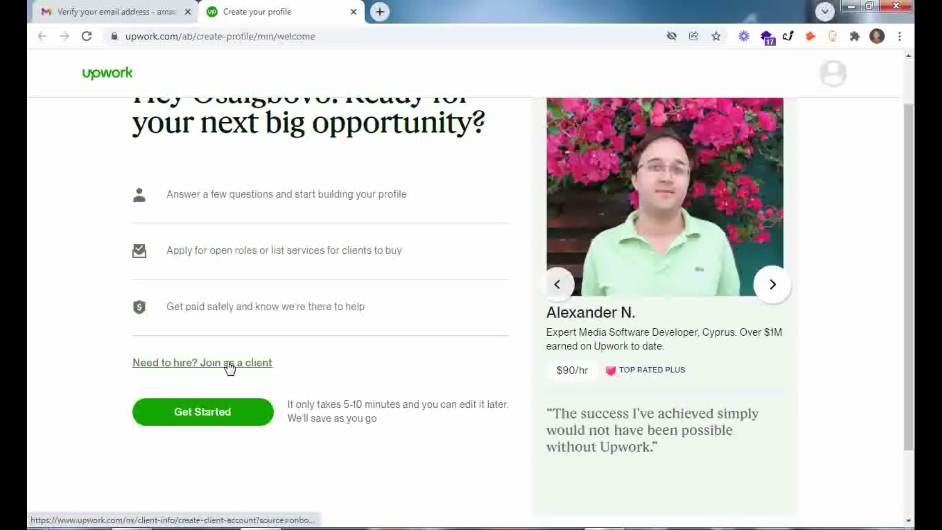
# Start profile setup and answer the experience question with 'Yep, I've freelanced for years'
pyautogui.click(221, 419)
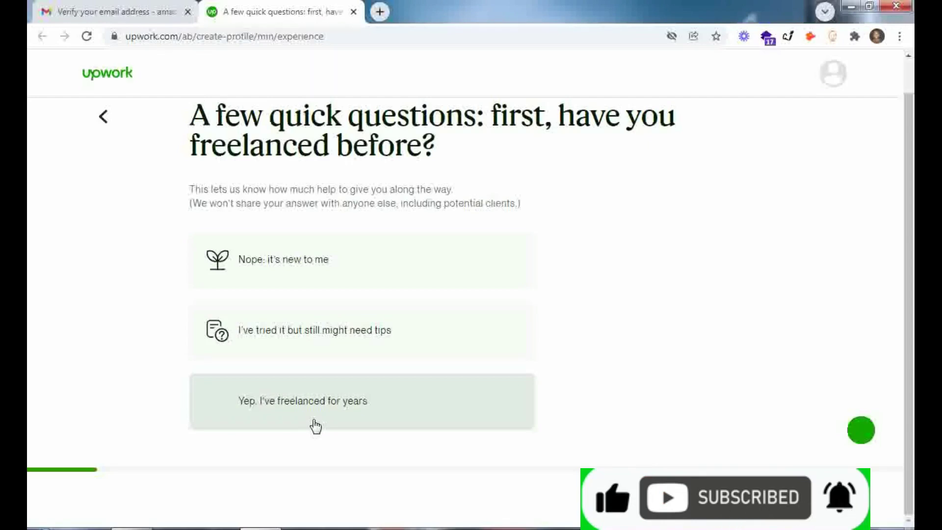
pyautogui.click(315, 426)
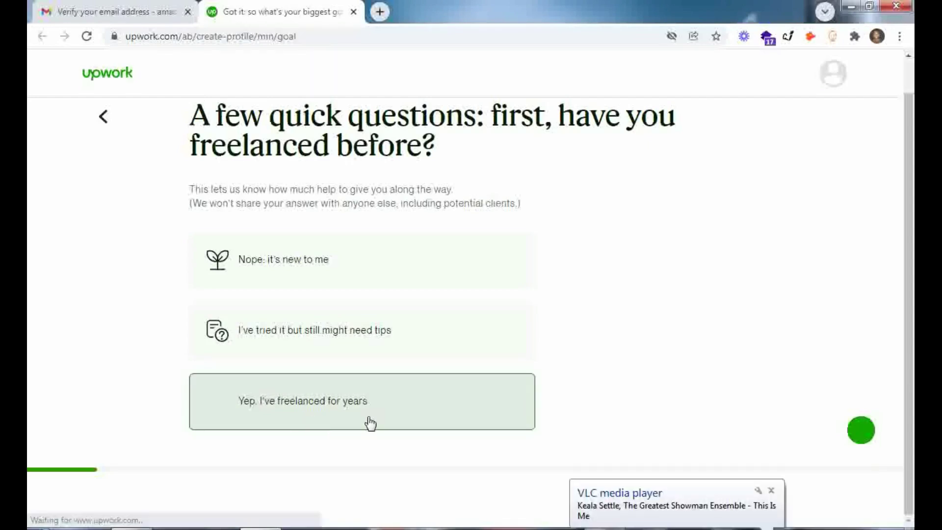
pyautogui.click(772, 490)
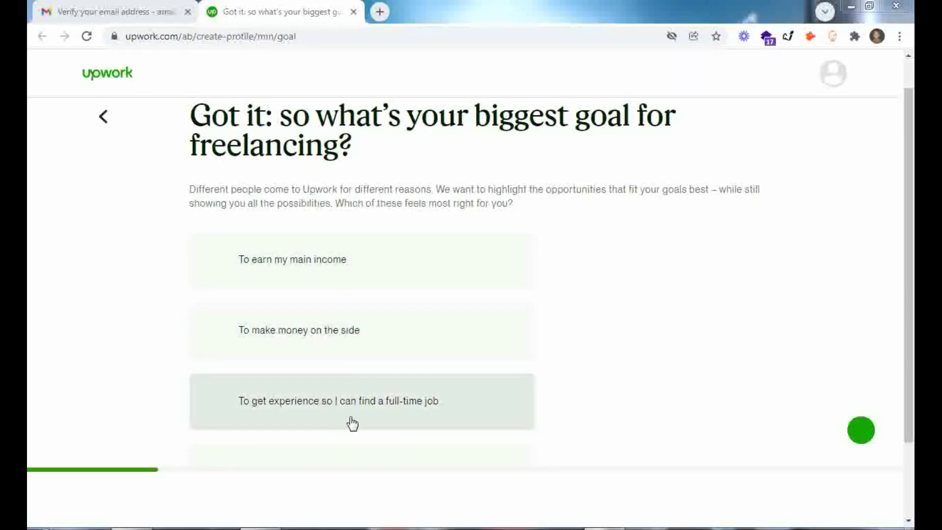
# Set the goal to earning main income and submit the work preferences, including finding opportunities myself
pyautogui.click(295, 271)
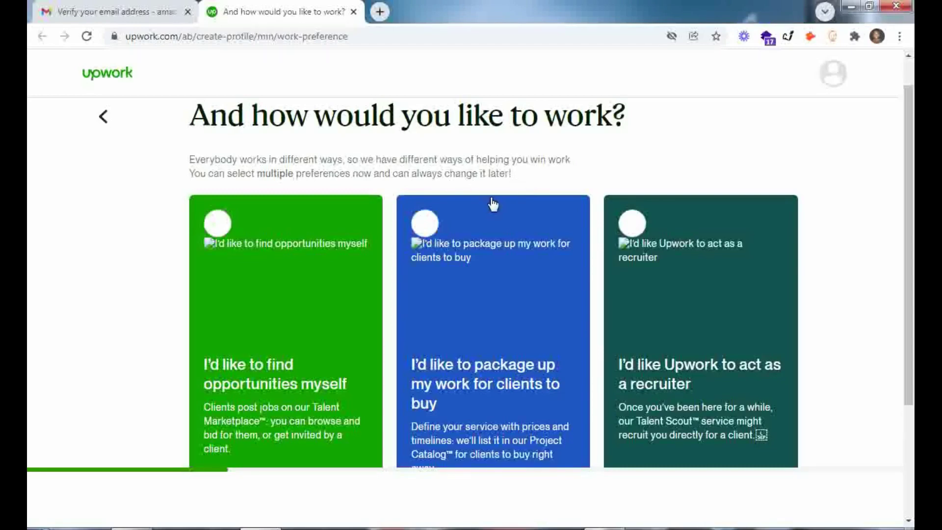
pyautogui.scroll(-1, 486, 211)
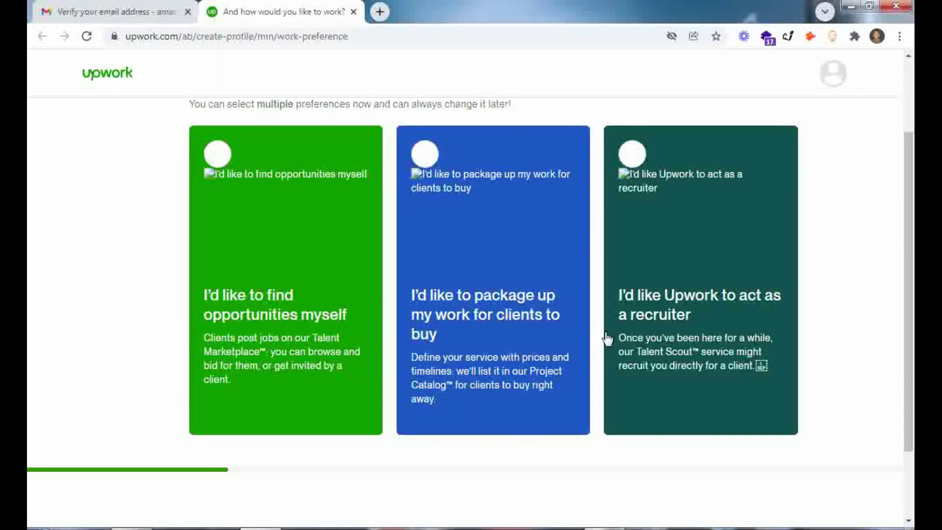
pyautogui.click(216, 163)
pyautogui.click(417, 161)
pyautogui.scroll(-2, 516, 266)
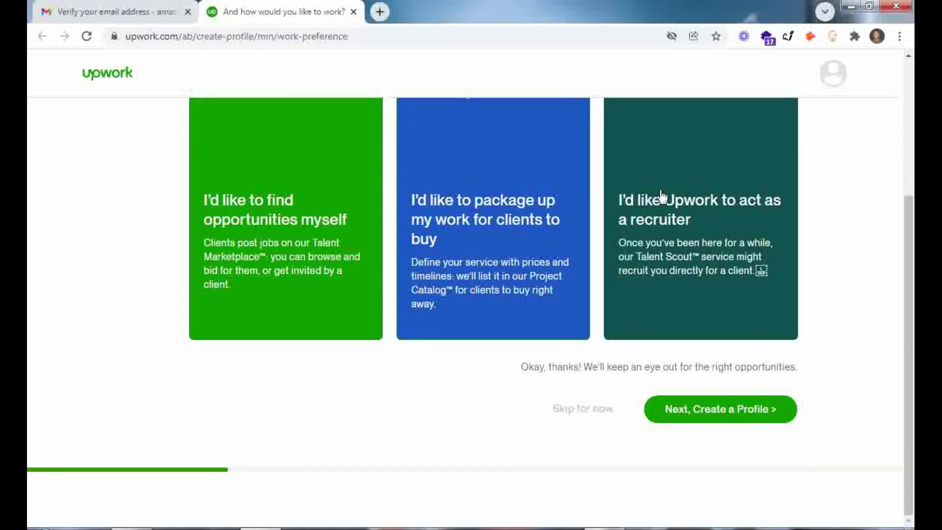
pyautogui.click(705, 421)
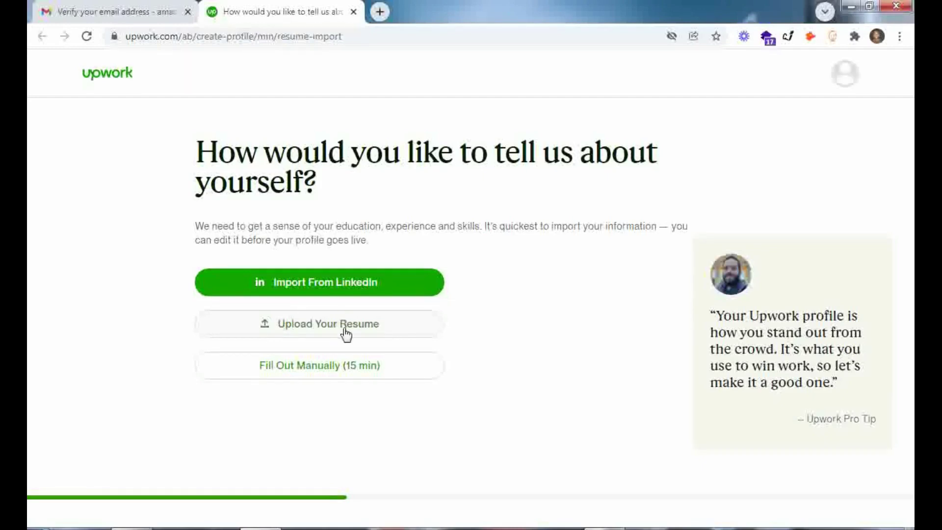
# Choose manual profile entry and enter 'social media manager' as the professional title
pyautogui.click(333, 375)
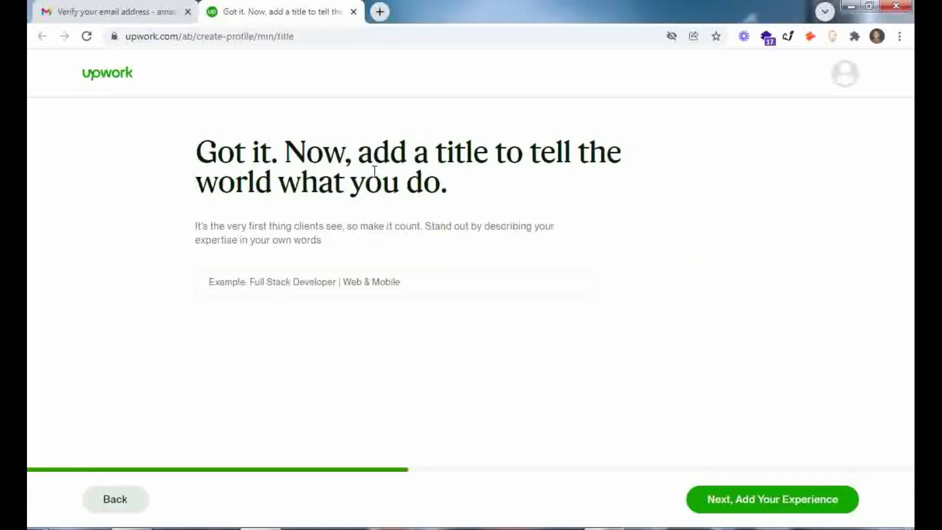
pyautogui.click(333, 285)
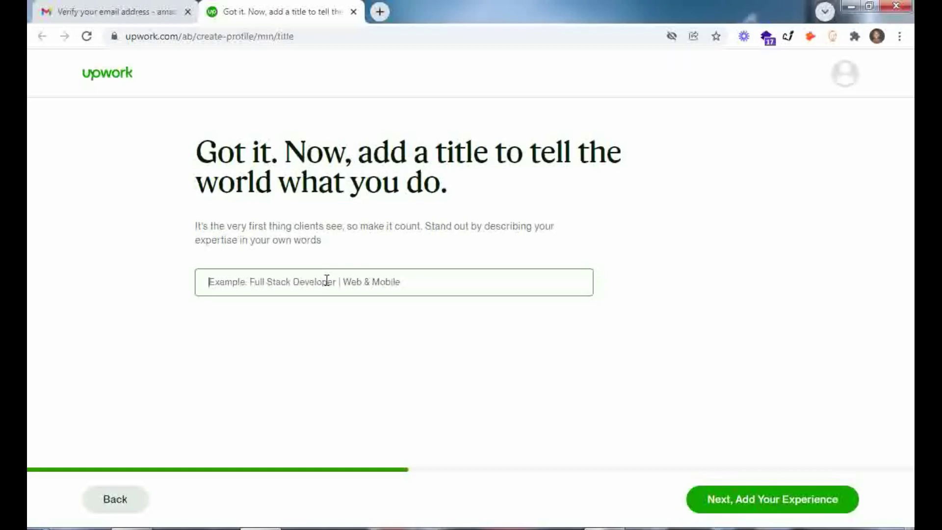
pyautogui.write('social media manager')
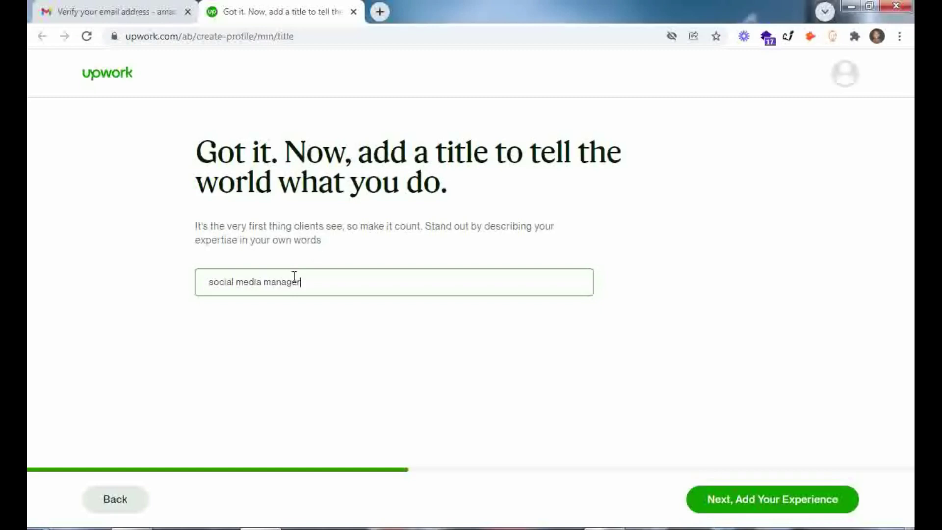
# Save the title and tick 'Nothing to add' on the work experience page
pyautogui.click(705, 503)
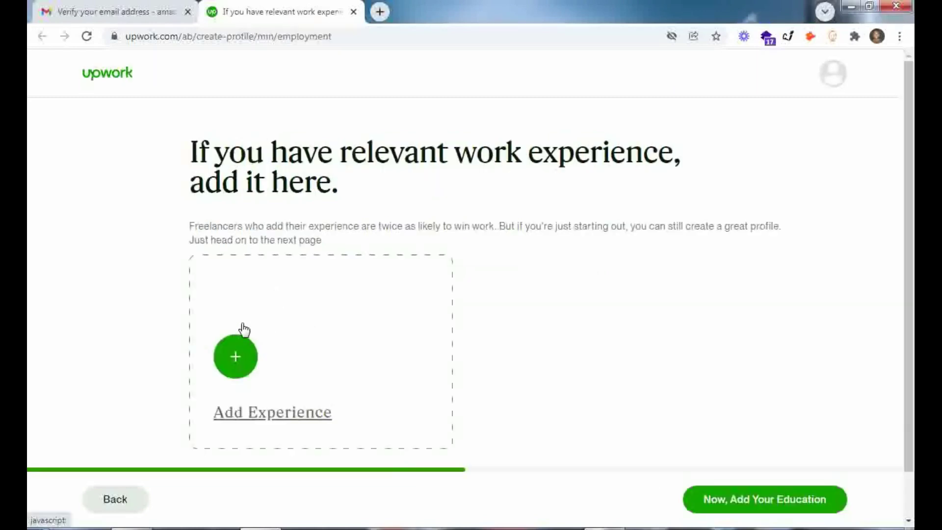
pyautogui.scroll(-1, 242, 329)
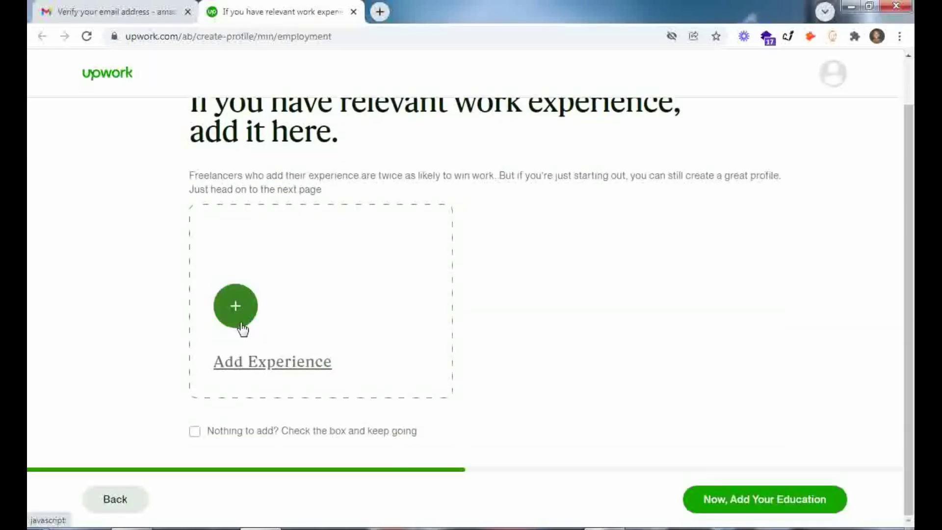
pyautogui.click(197, 433)
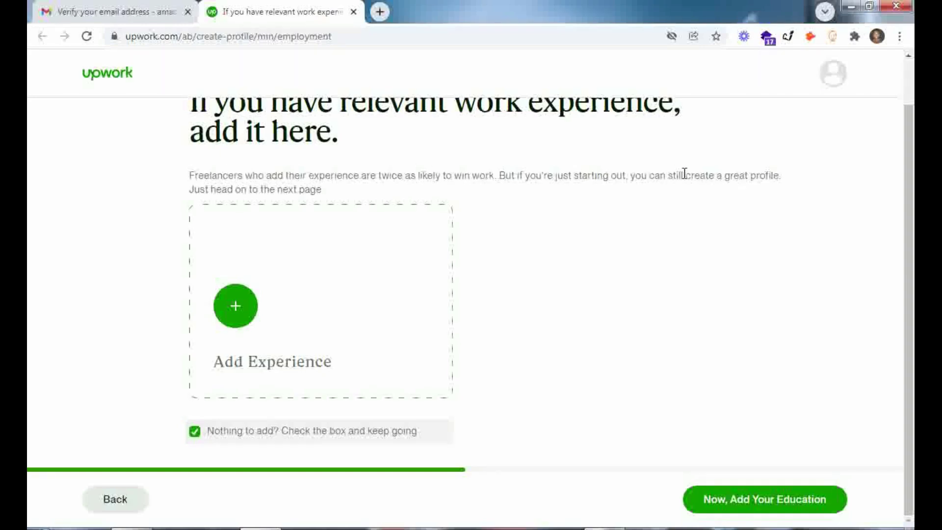
# Continue to the education page and tick its 'Nothing to add?' checkbox
pyautogui.click(740, 499)
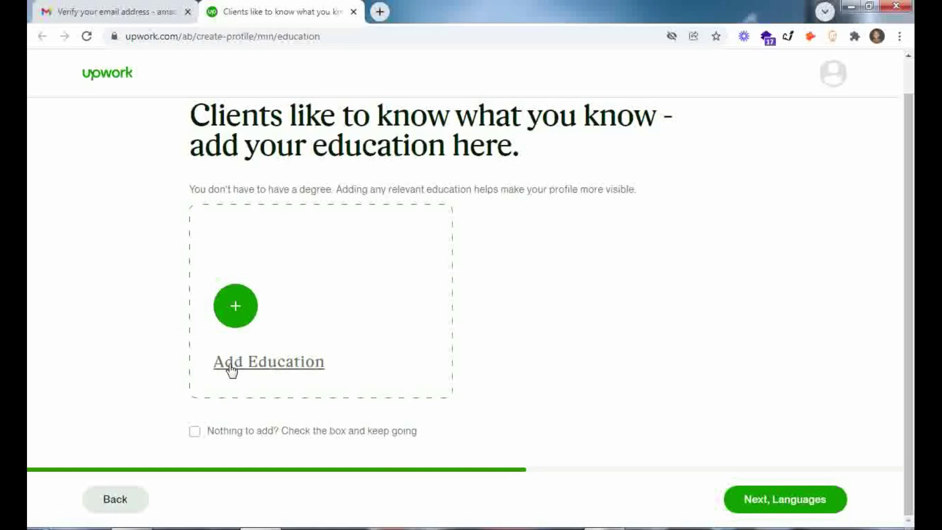
pyautogui.click(195, 432)
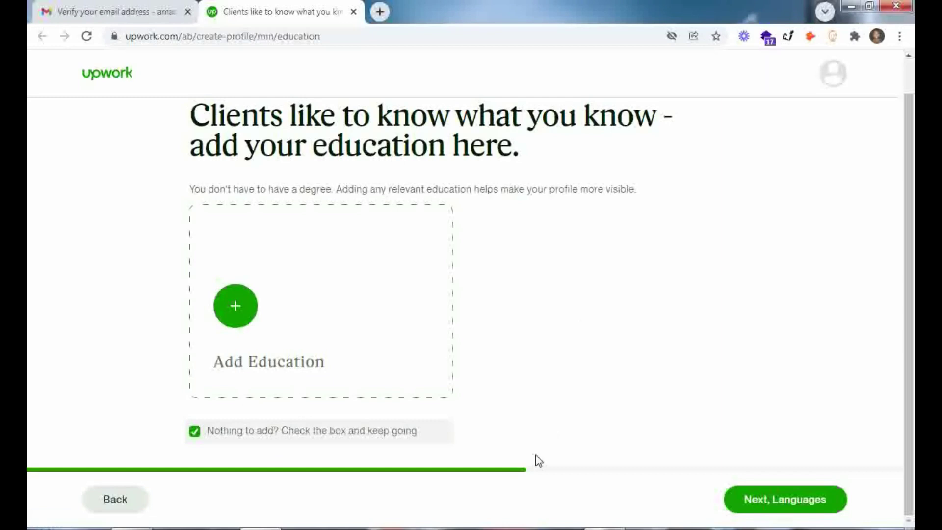
# Continue to the languages step and set English proficiency to Fluent
pyautogui.click(751, 508)
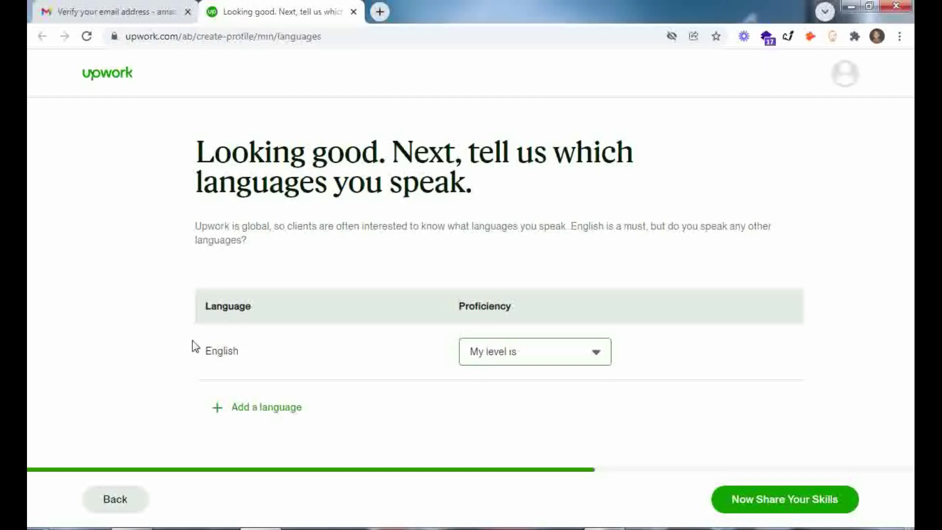
pyautogui.rightClick(594, 356)
pyautogui.click(595, 356)
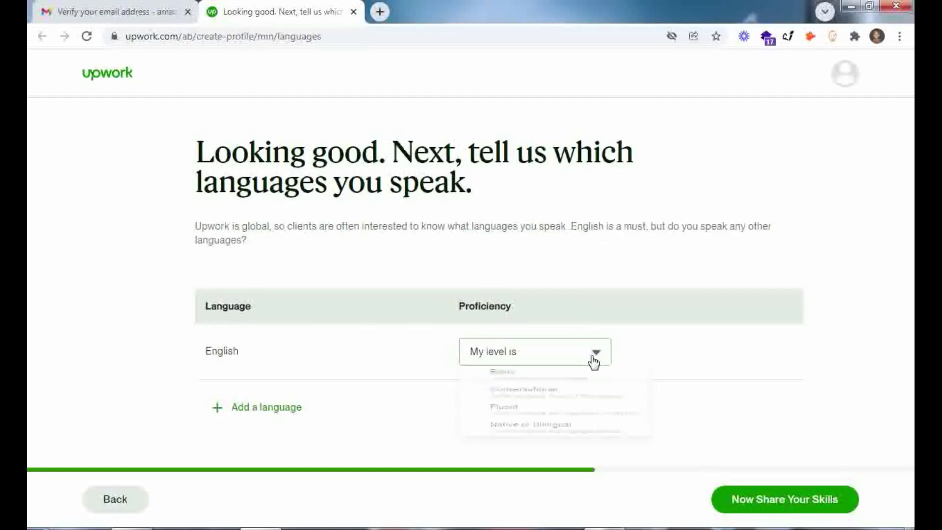
pyautogui.click(590, 357)
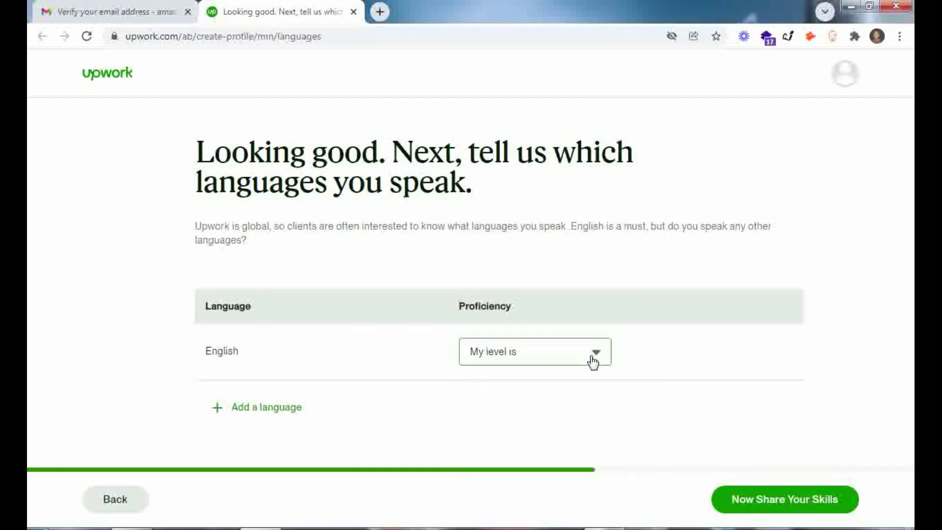
pyautogui.click(591, 357)
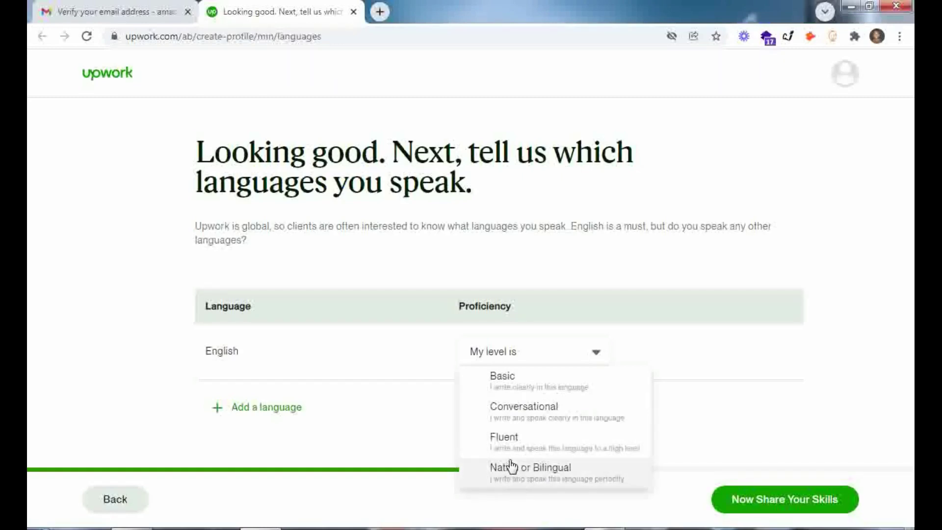
pyautogui.click(511, 451)
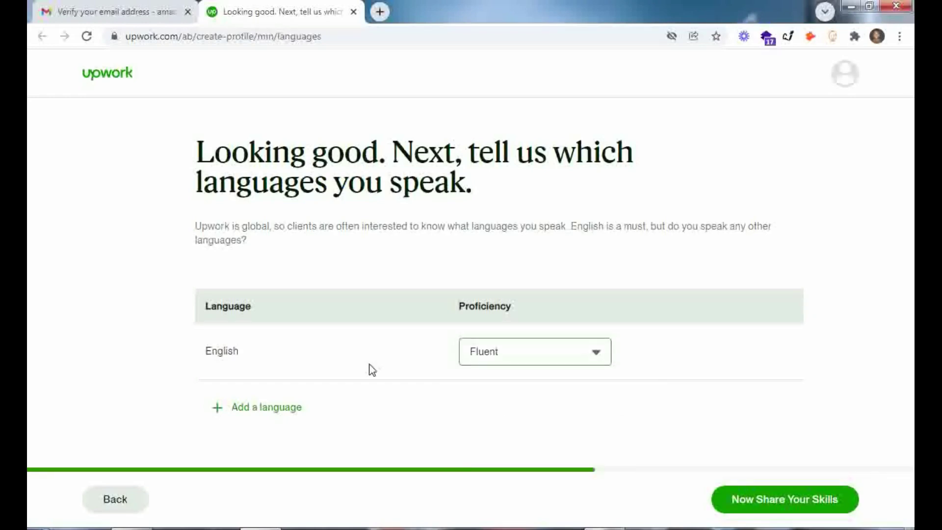
# Add French as a second language at Fluent level
pyautogui.click(255, 414)
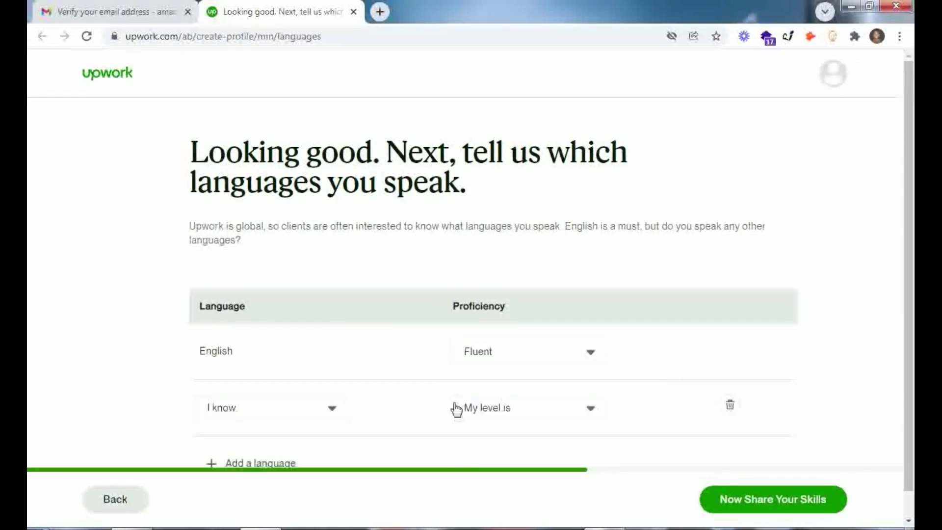
pyautogui.click(330, 414)
pyautogui.click(330, 415)
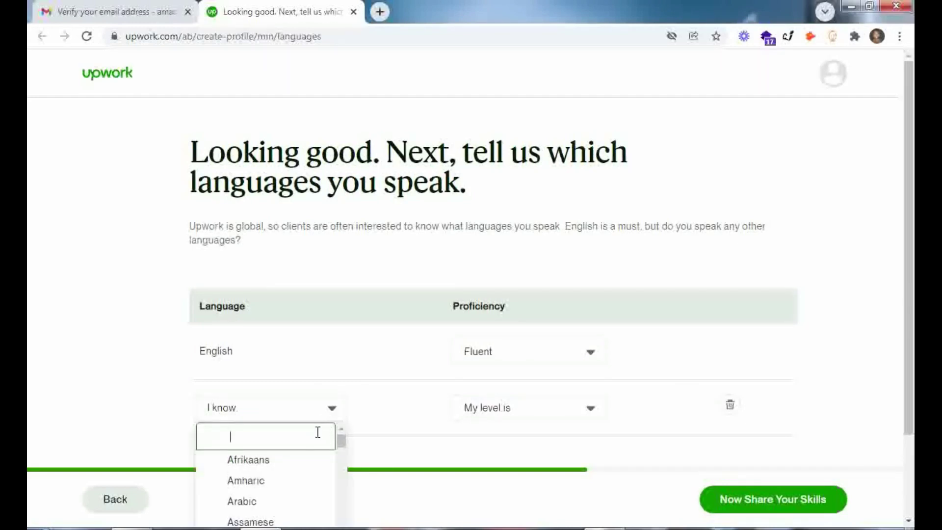
pyautogui.moveTo(343, 441); pyautogui.dragTo(345, 460)
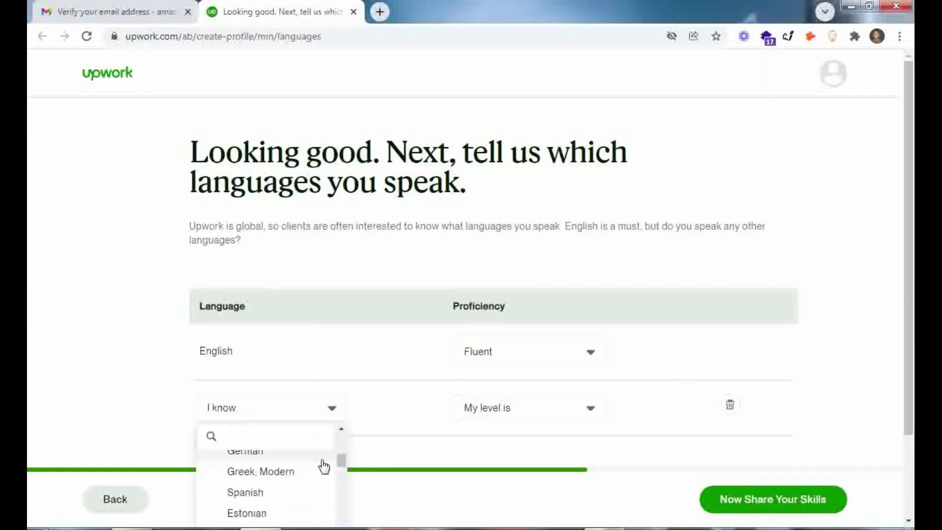
pyautogui.scroll(-3, 292, 480)
pyautogui.scroll(-3, 291, 482)
pyautogui.scroll(-3, 290, 484)
pyautogui.scroll(-3, 289, 486)
pyautogui.scroll(-3, 290, 486)
pyautogui.scroll(-3, 289, 486)
pyautogui.scroll(-3, 290, 485)
pyautogui.scroll(-3, 290, 486)
pyautogui.scroll(3, 290, 487)
pyautogui.scroll(1, 290, 486)
pyautogui.scroll(-3, 290, 487)
pyautogui.scroll(-3, 290, 486)
pyautogui.scroll(-3, 290, 486)
pyautogui.scroll(-3, 289, 486)
pyautogui.scroll(-3, 290, 486)
pyautogui.scroll(-3, 289, 487)
pyautogui.scroll(-3, 290, 485)
pyautogui.scroll(-3, 289, 485)
pyautogui.scroll(-1, 290, 486)
pyautogui.scroll(-3, 288, 486)
pyautogui.scroll(-2, 288, 486)
pyautogui.scroll(-3, 286, 488)
pyautogui.scroll(-3, 286, 488)
pyautogui.scroll(-3, 285, 488)
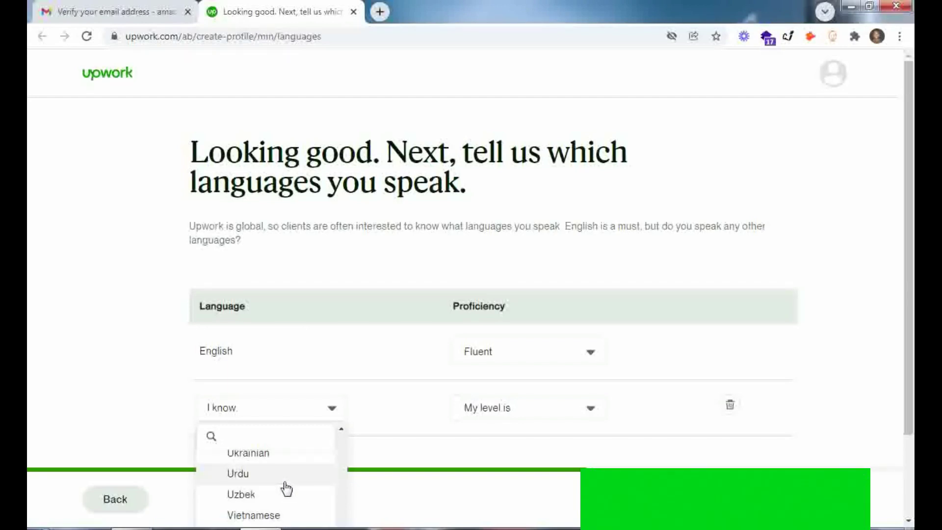
pyautogui.scroll(1, 271, 493)
pyautogui.scroll(3, 271, 495)
pyautogui.scroll(3, 272, 493)
pyautogui.scroll(3, 270, 493)
pyautogui.scroll(3, 269, 493)
pyautogui.scroll(3, 270, 493)
pyautogui.scroll(3, 270, 492)
pyautogui.scroll(3, 269, 493)
pyautogui.scroll(2, 270, 493)
pyautogui.scroll(3, 270, 494)
pyautogui.scroll(3, 269, 493)
pyautogui.scroll(3, 268, 493)
pyautogui.scroll(3, 268, 491)
pyautogui.scroll(3, 267, 491)
pyautogui.scroll(-3, 267, 490)
pyautogui.scroll(-2, 265, 488)
pyautogui.scroll(5, 265, 488)
pyautogui.scroll(-1, 270, 505)
pyautogui.scroll(-1, 261, 499)
pyautogui.click(256, 487)
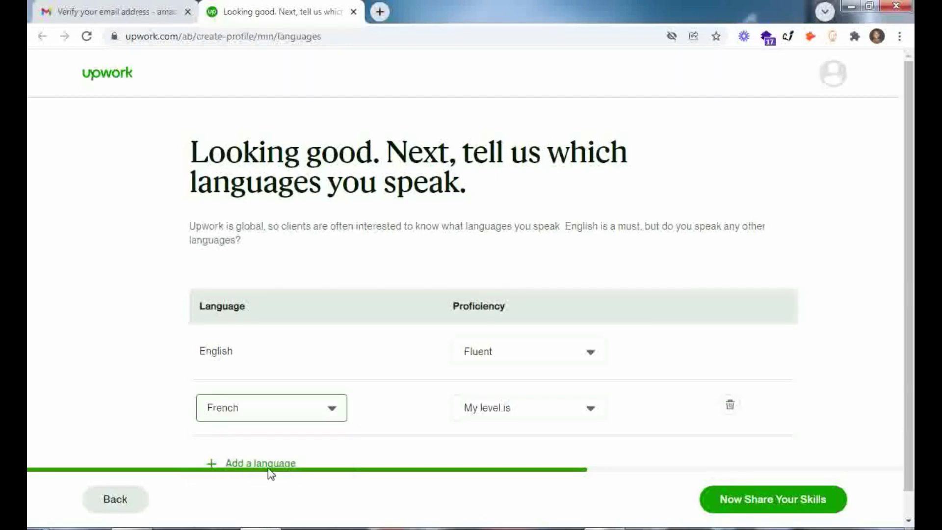
pyautogui.click(498, 419)
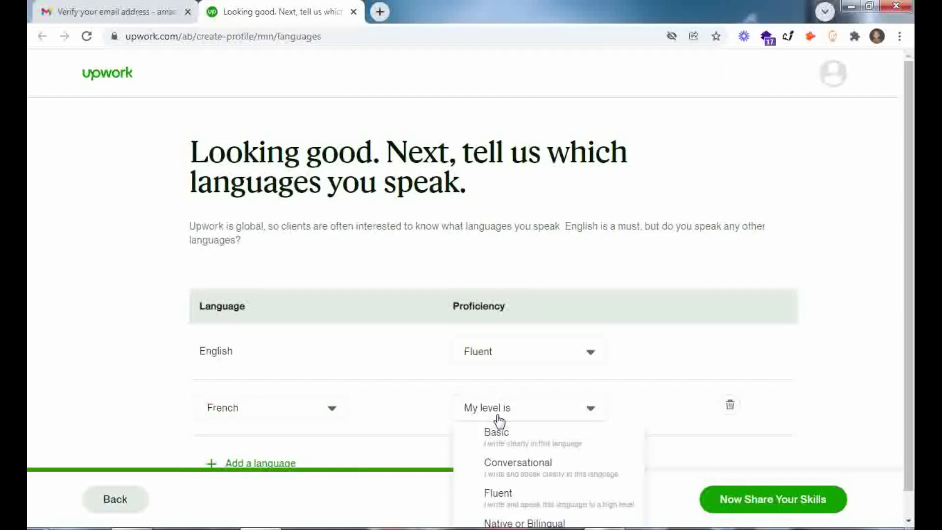
pyautogui.click(525, 504)
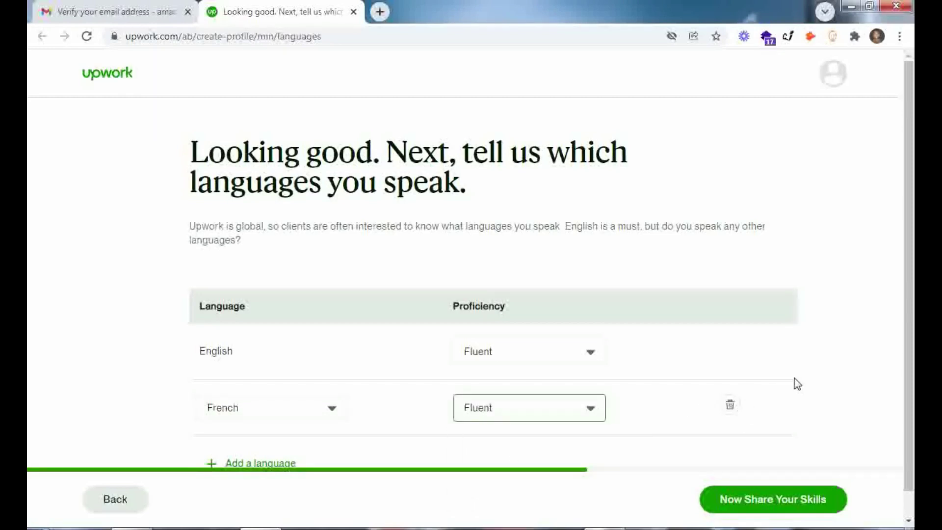
pyautogui.click(815, 390)
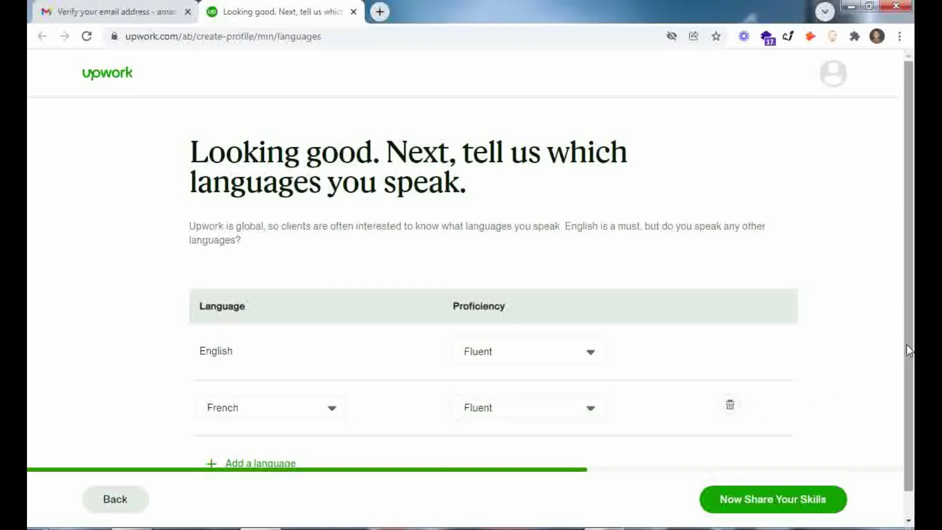
pyautogui.moveTo(906, 344); pyautogui.dragTo(911, 377)
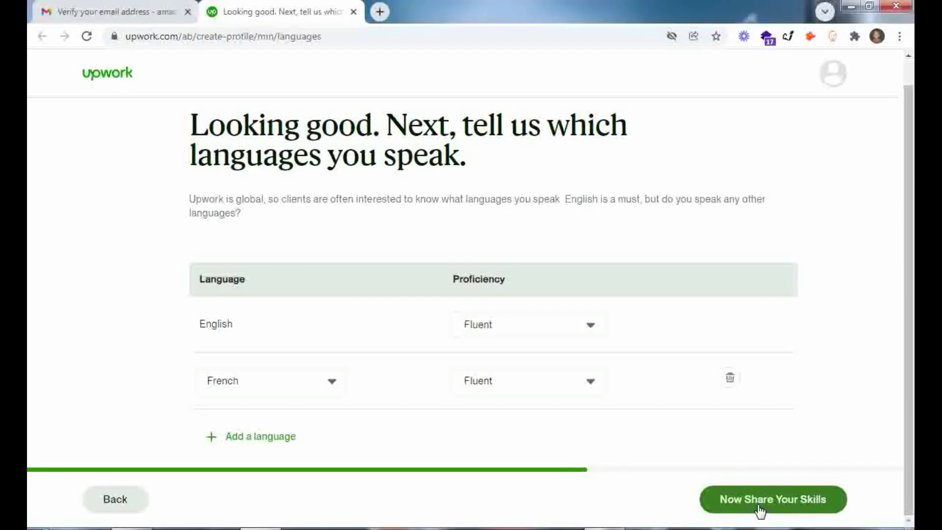
# Add Social Media Management and Social Media Advertising as skills
pyautogui.click(760, 508)
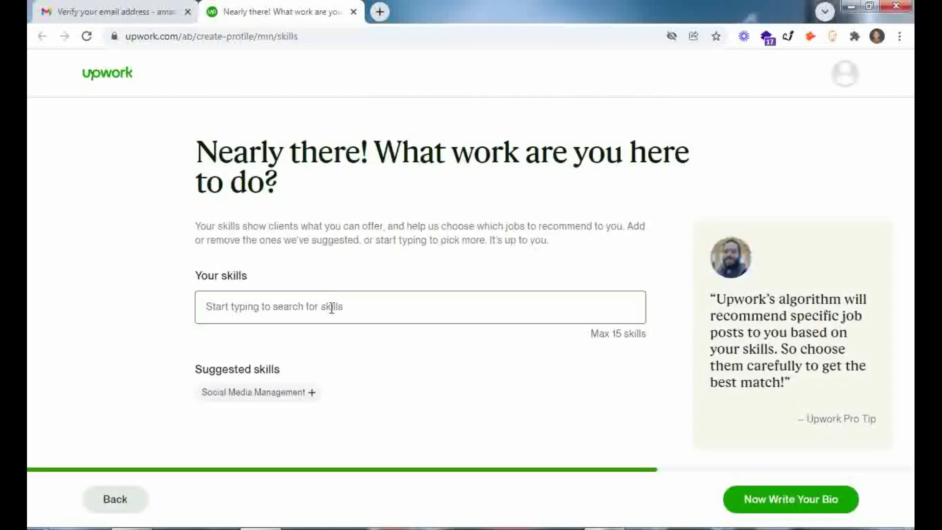
pyautogui.click(310, 392)
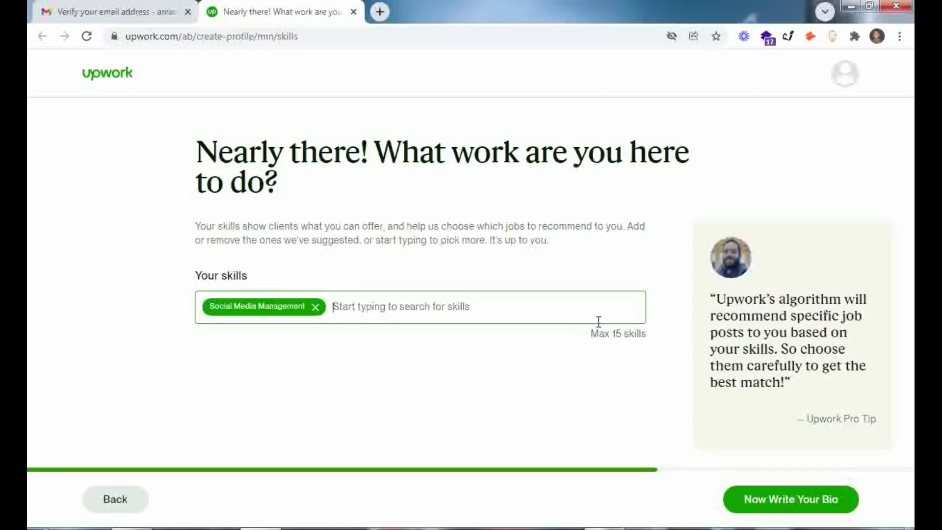
pyautogui.write('so')
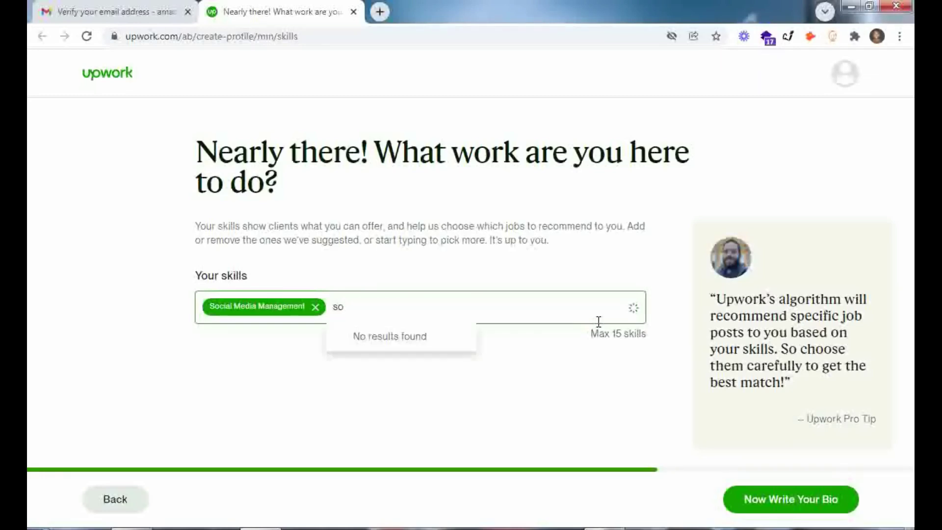
pyautogui.write('ci')
pyautogui.write('al ')
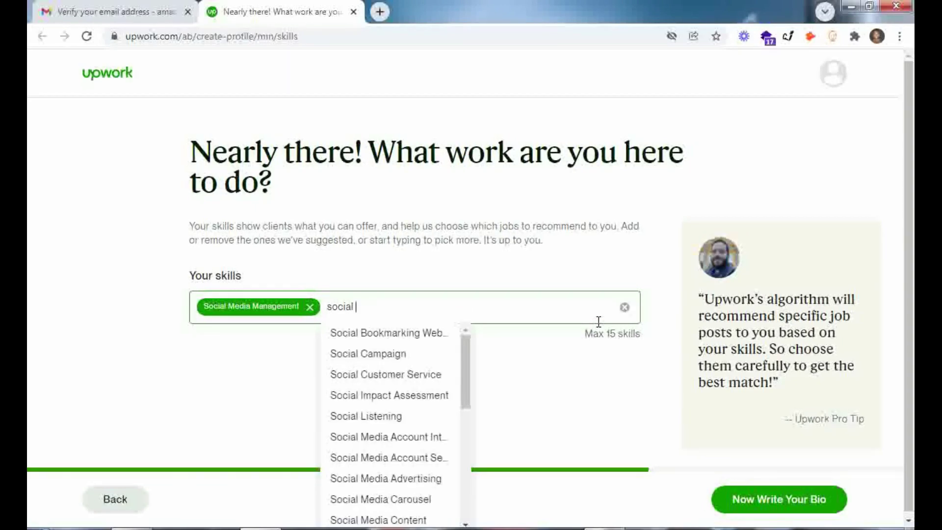
pyautogui.write('m')
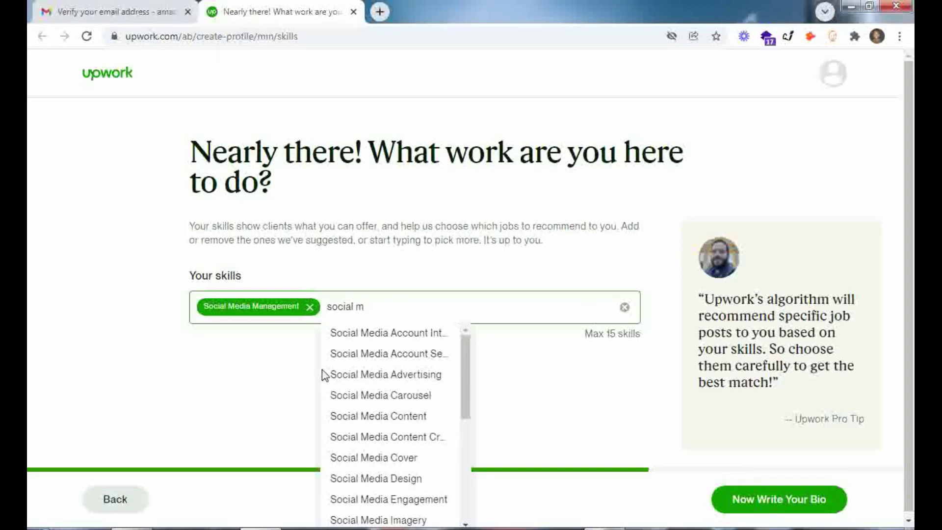
pyautogui.click(386, 373)
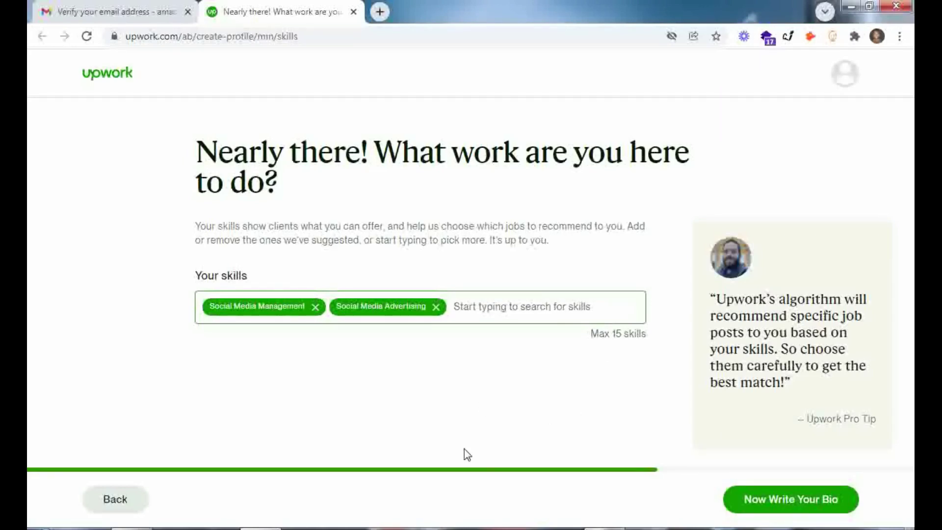
# Write the Digital Hacks bio, fix the 'talh' and 'thu' typos, and save it
pyautogui.click(799, 511)
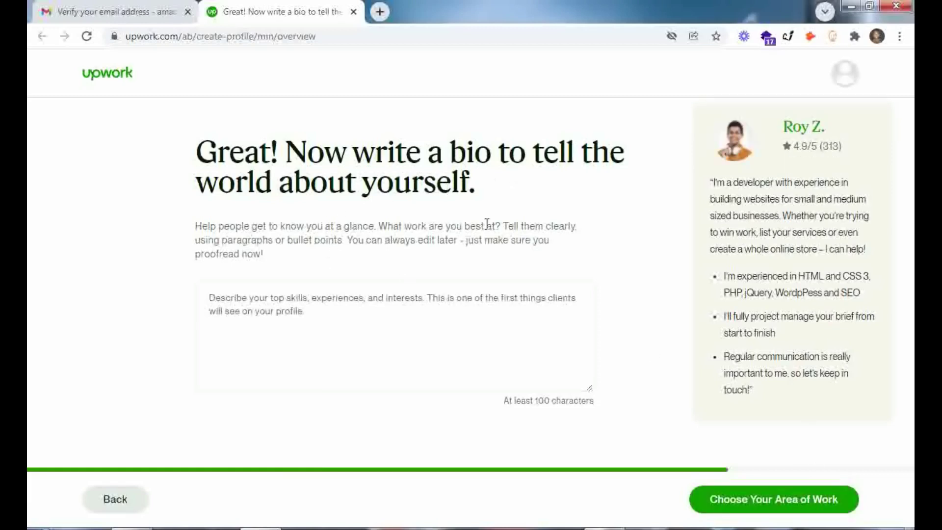
pyautogui.click(253, 307)
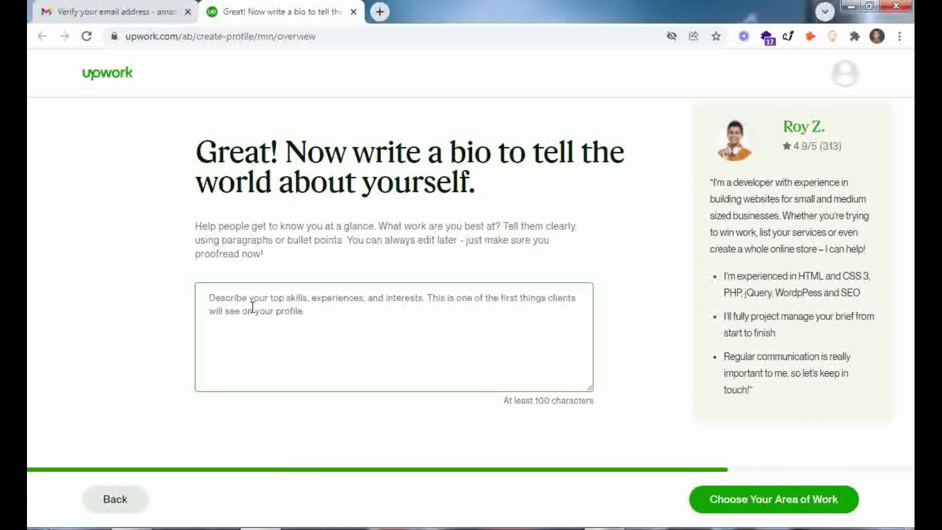
pyautogui.write('hi')
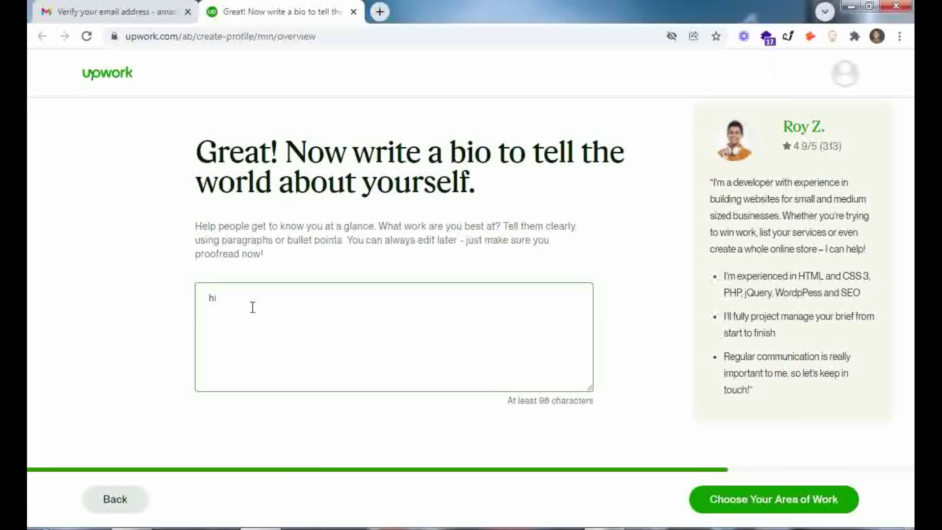
pyautogui.write(', ')
pyautogui.write('welcome to ')
pyautogui.write('digital ')
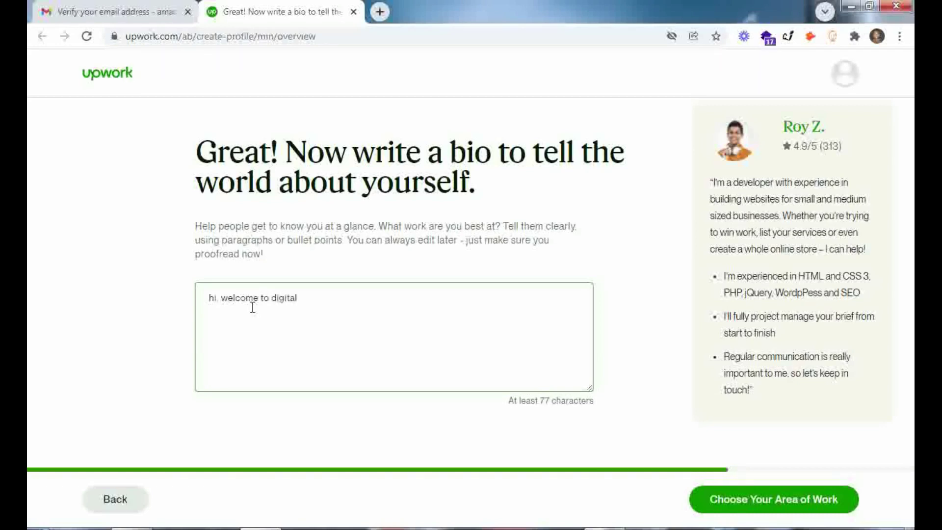
pyautogui.write('hacks')
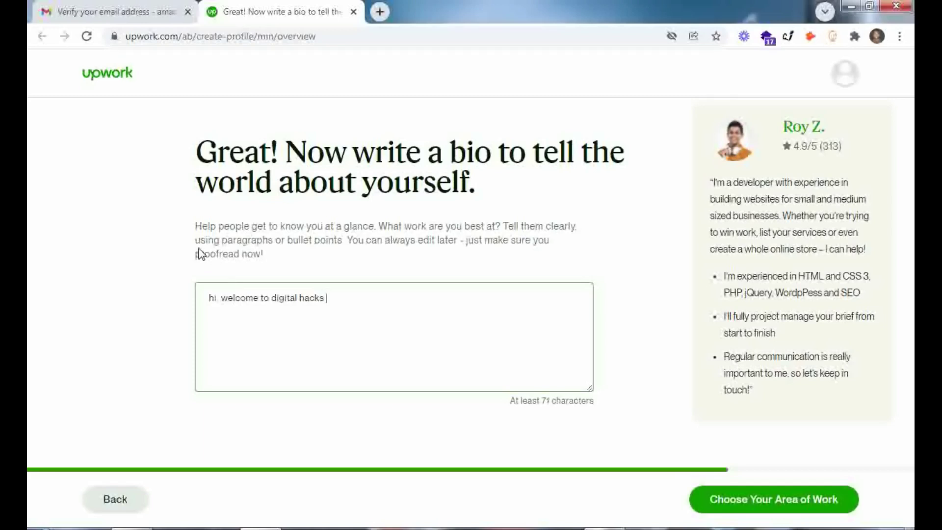
pyautogui.write('we talh')
pyautogui.press('BackSpace')
pyautogui.write('k about all ')
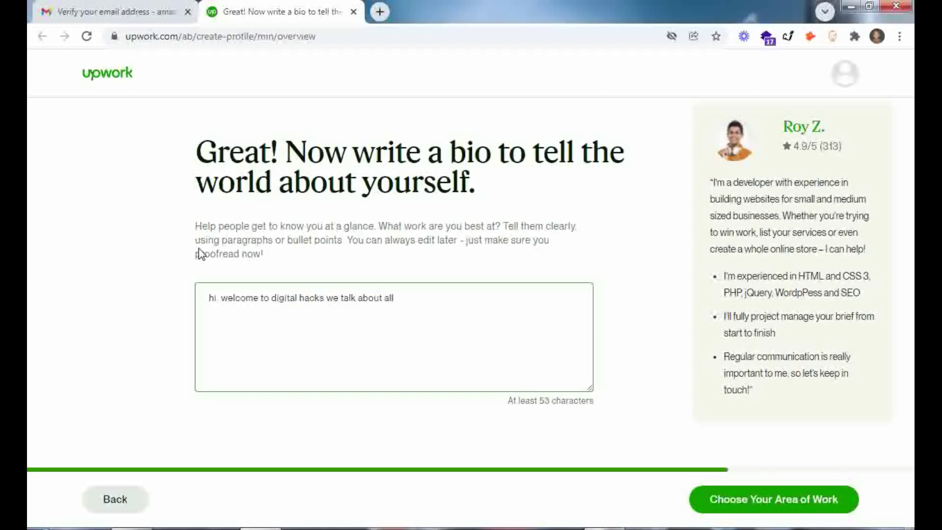
pyautogui.write('thu')
pyautogui.press('BackSpace')
pyautogui.write('ings ')
pyautogui.write('technology ')
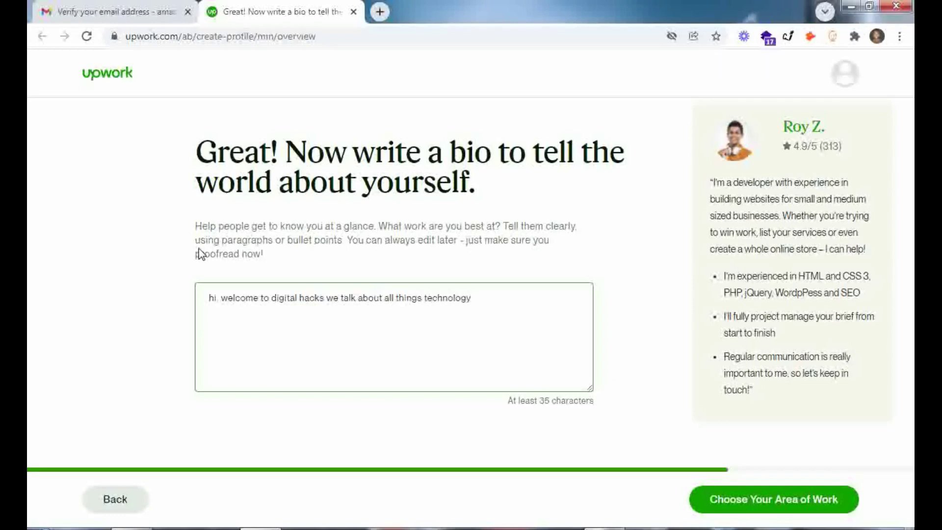
pyautogui.write('and')
pyautogui.write(' information to help freelancers.')
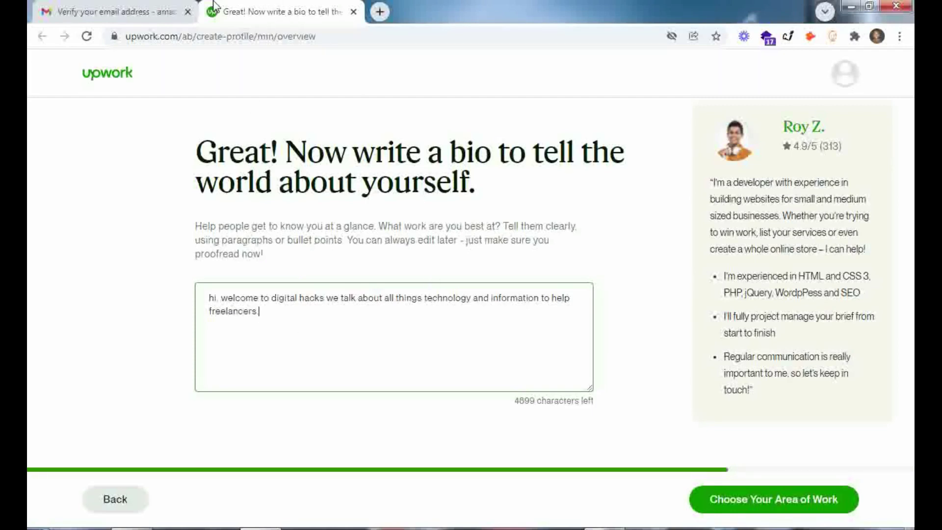
pyautogui.click(756, 501)
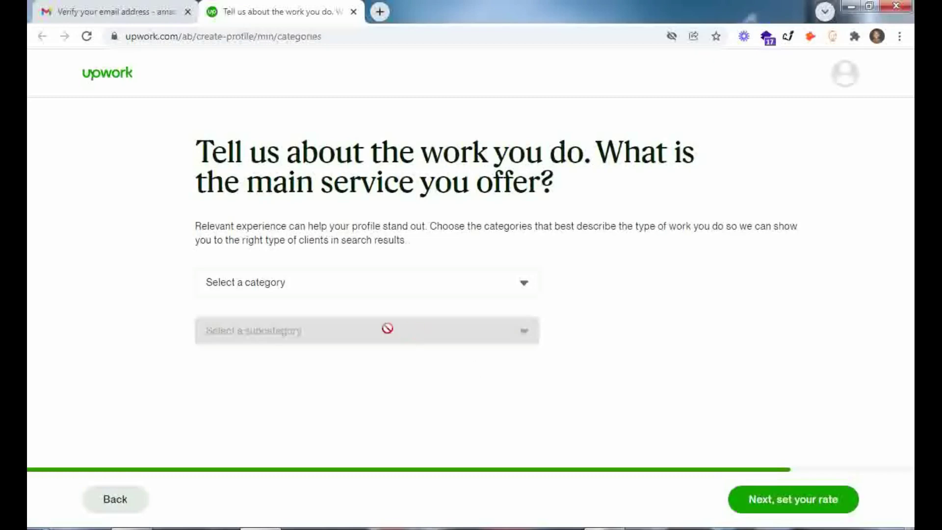
# Choose Sales & Marketing with subcategory Social Media & PR Services and save
pyautogui.click(381, 287)
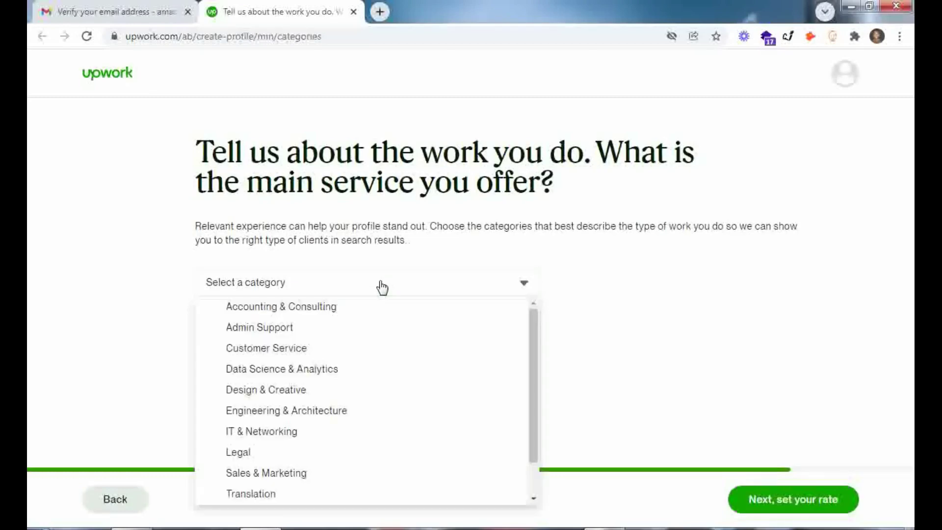
pyautogui.scroll(-2, 390, 346)
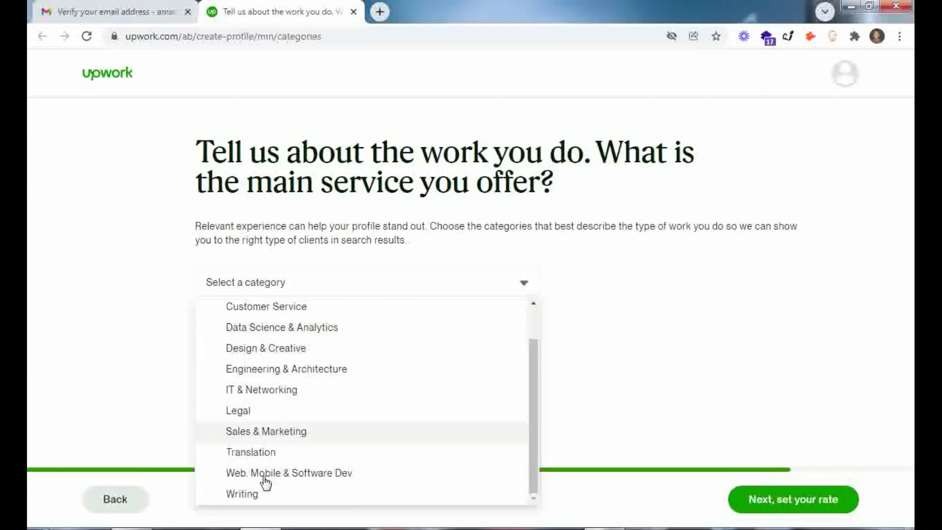
pyautogui.scroll(2, 269, 449)
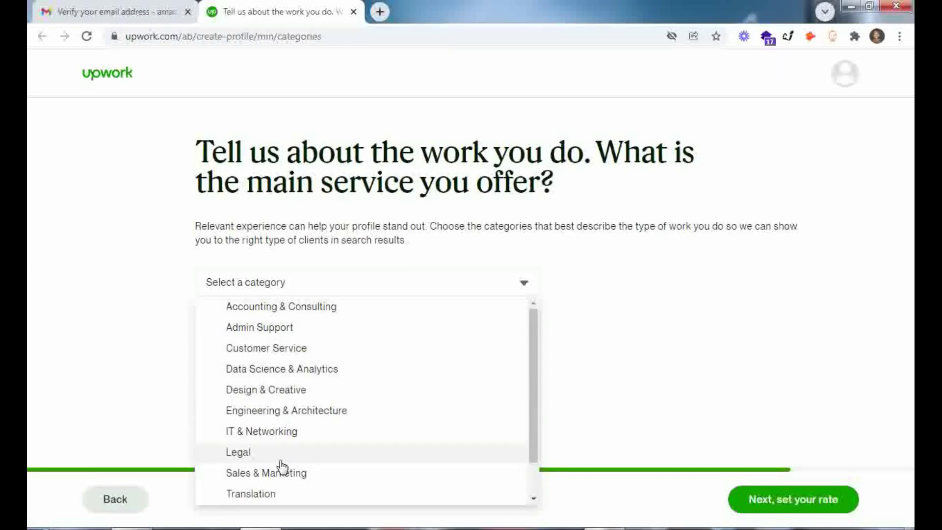
pyautogui.scroll(-2, 277, 500)
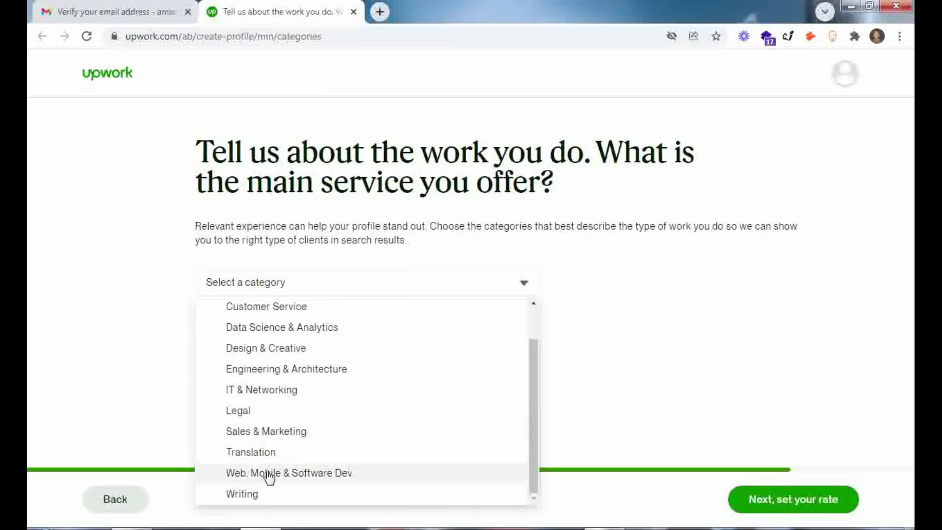
pyautogui.scroll(2, 268, 452)
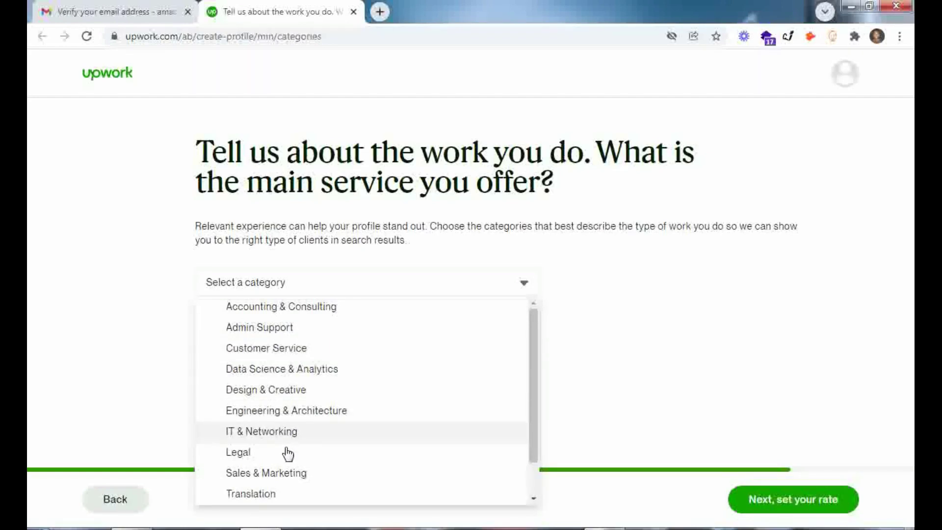
pyautogui.click(288, 475)
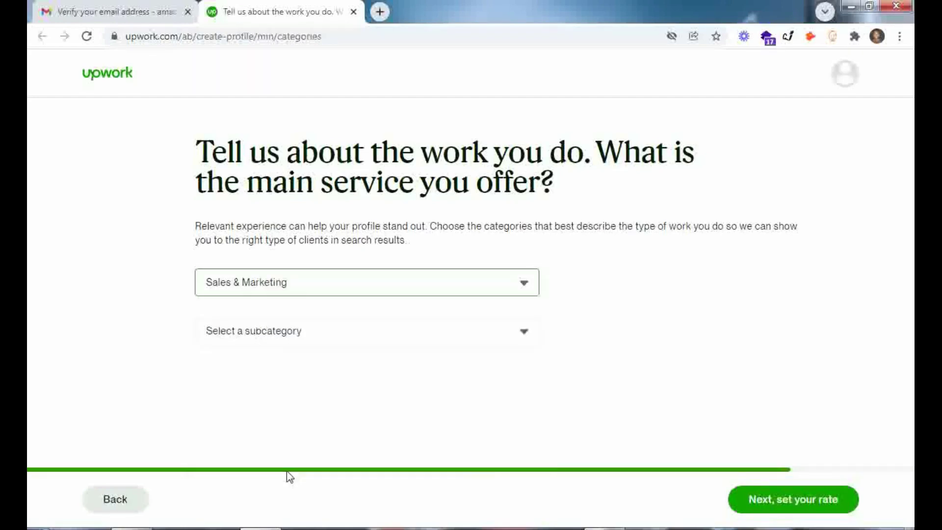
pyautogui.click(256, 334)
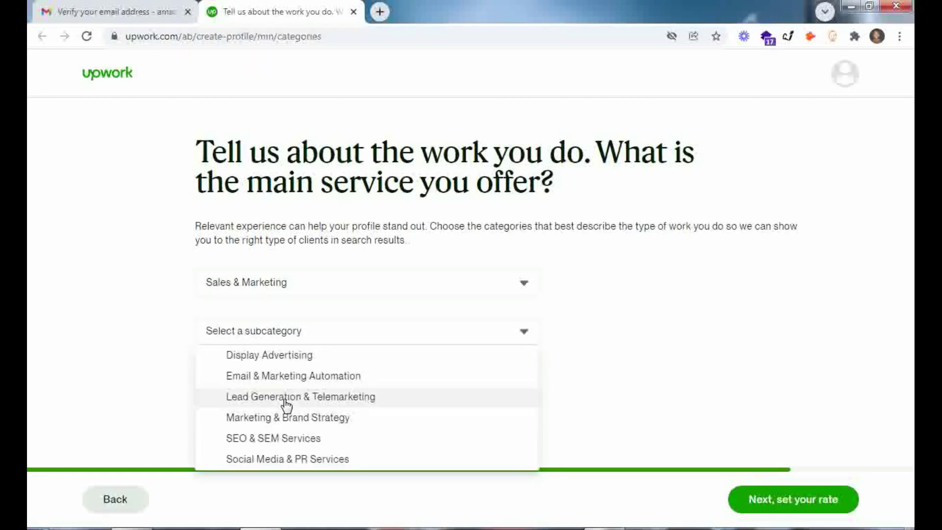
pyautogui.click(322, 460)
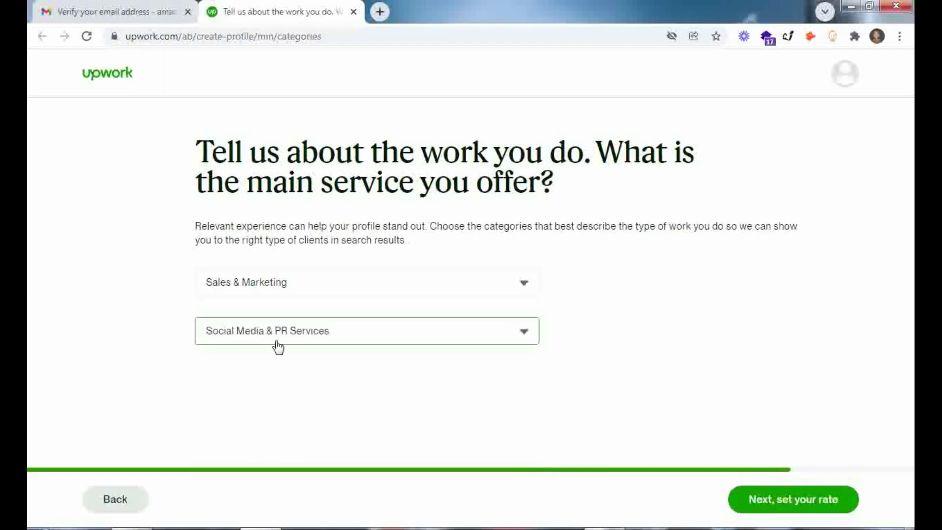
pyautogui.click(791, 500)
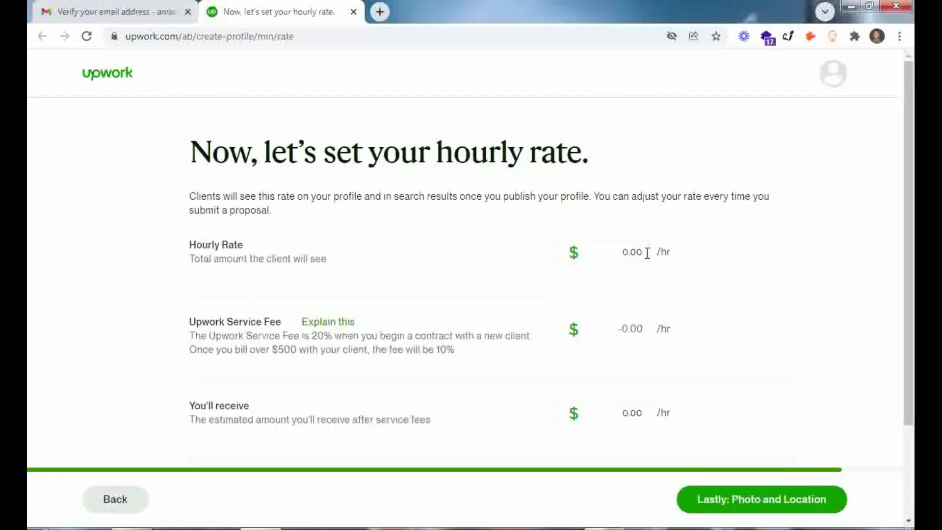
# Enter a $25 hourly rate, save it, and dismiss the VLC notification
pyautogui.click(624, 256)
pyautogui.write('25')
pyautogui.click(780, 507)
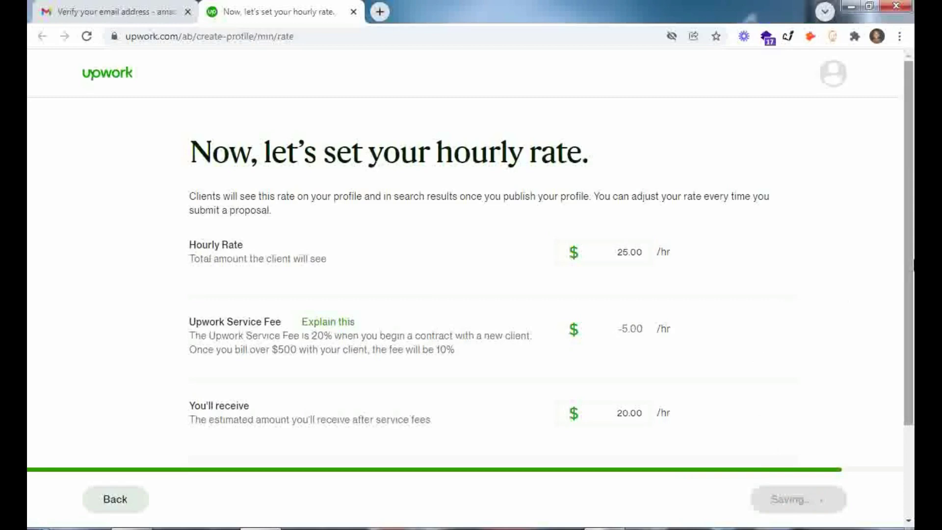
pyautogui.moveTo(914, 266); pyautogui.dragTo(914, 384)
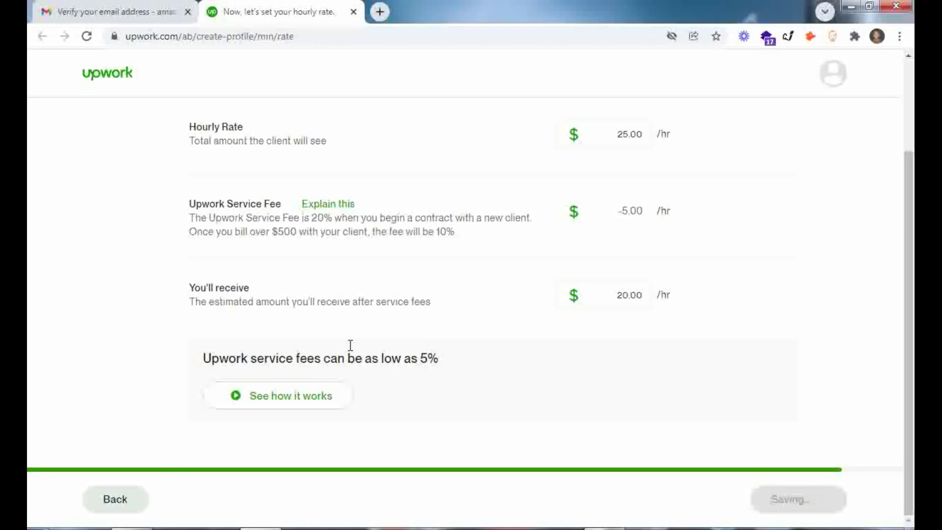
pyautogui.scroll(2, 686, 345)
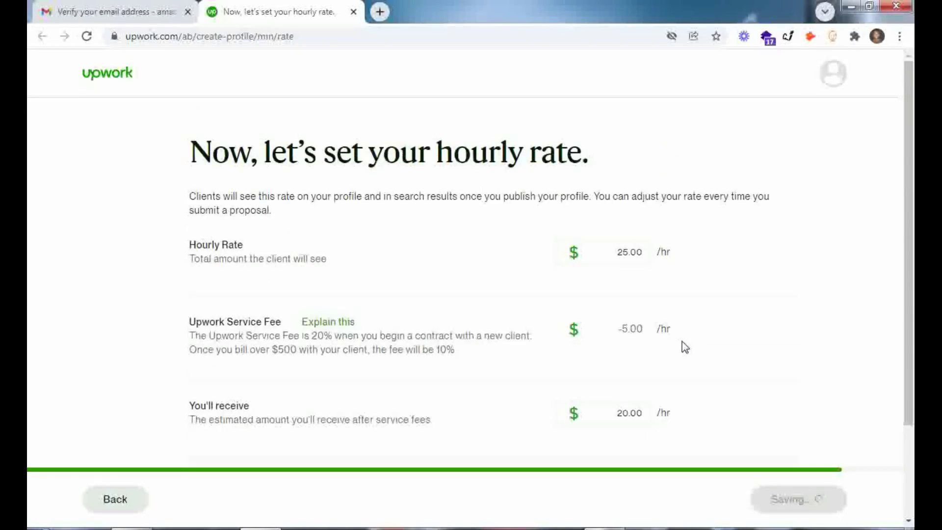
pyautogui.scroll(-1, 685, 347)
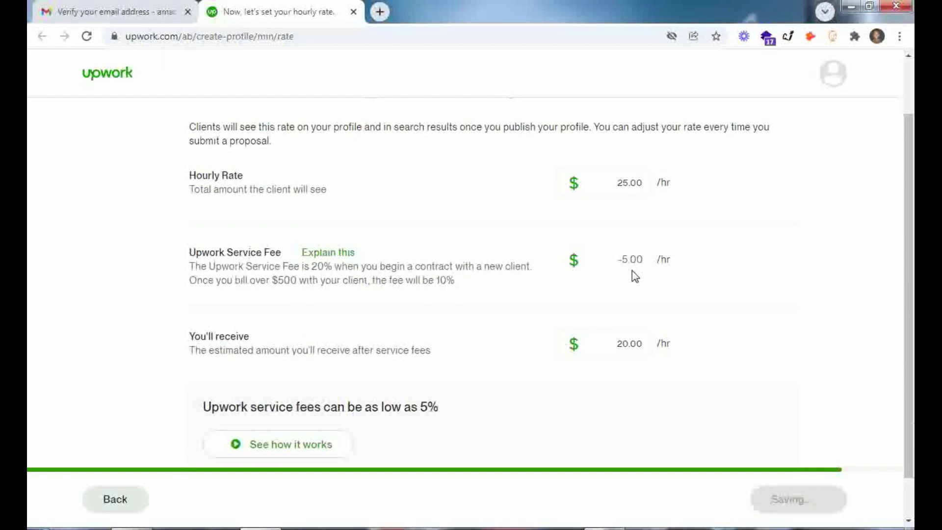
pyautogui.scroll(-1, 506, 332)
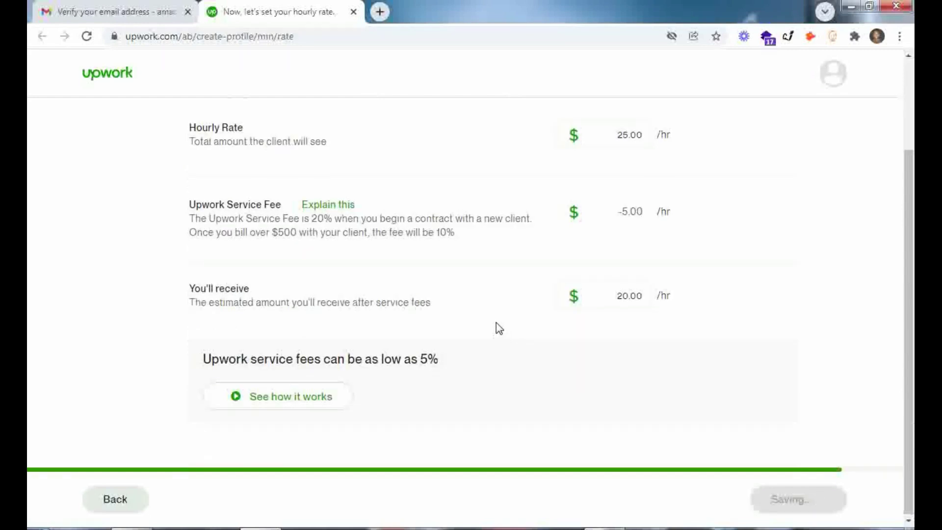
pyautogui.scroll(2, 442, 327)
pyautogui.scroll(-1, 427, 330)
pyautogui.scroll(-1, 442, 368)
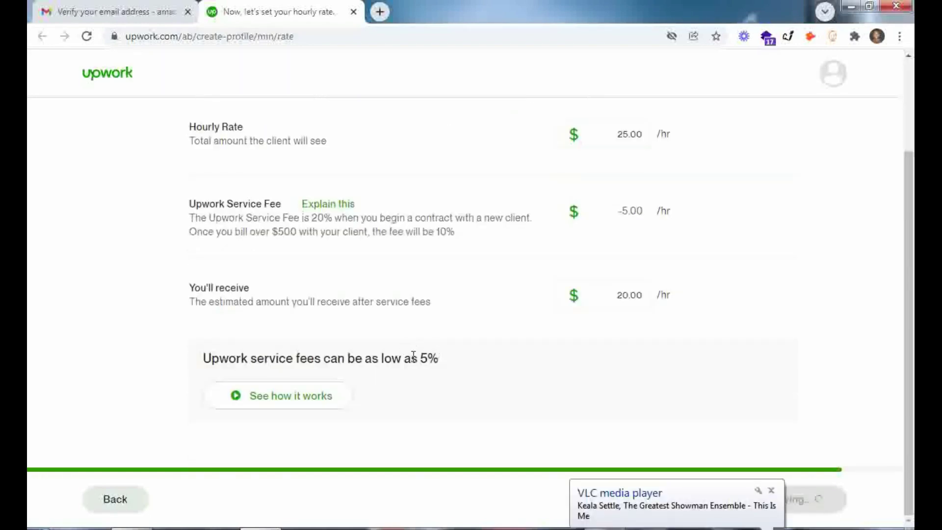
pyautogui.click(771, 490)
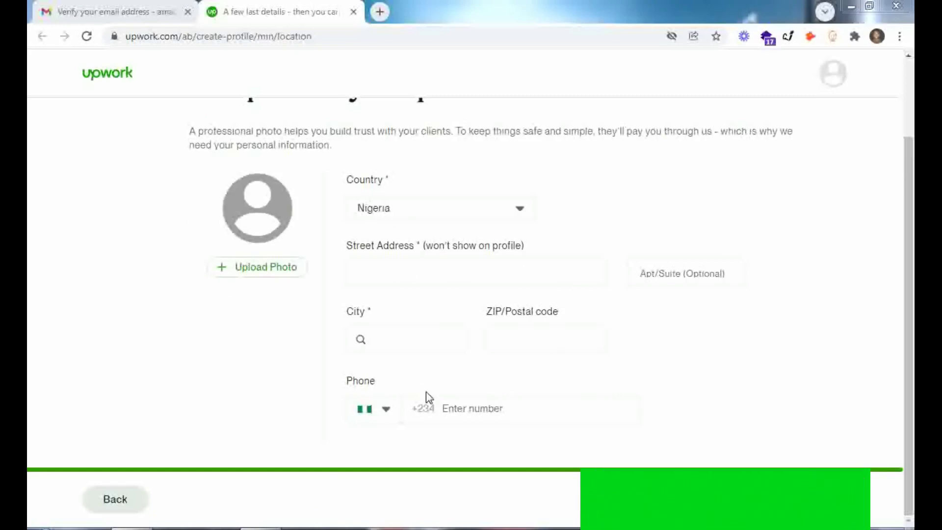
pyautogui.click(470, 409)
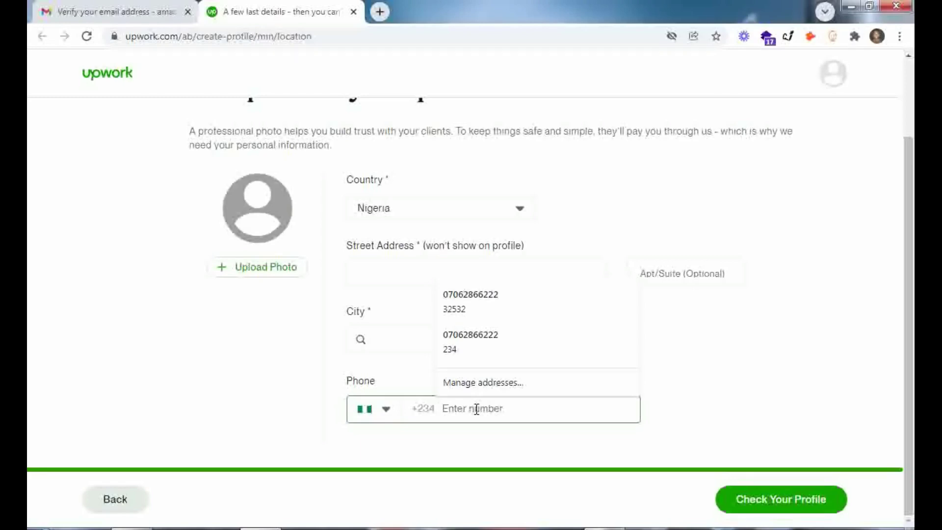
pyautogui.write('0900')
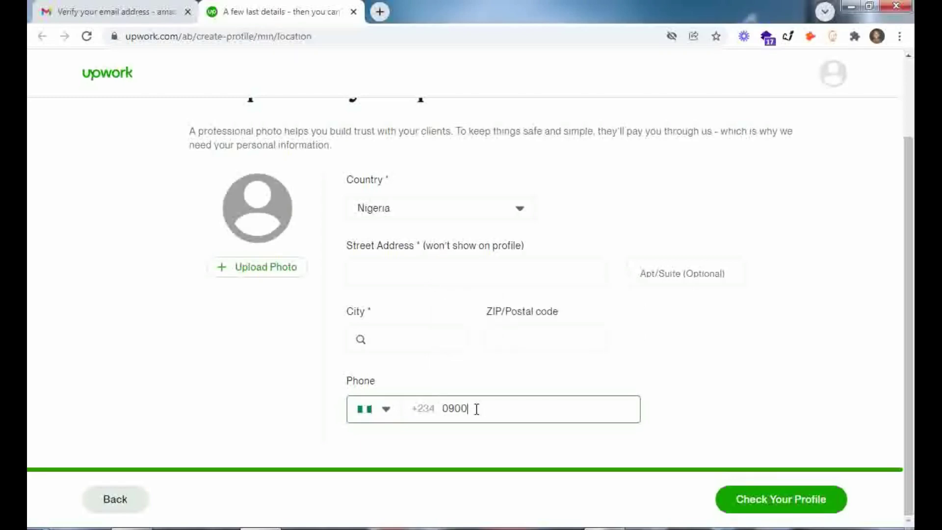
pyautogui.write('9099099')
pyautogui.click(576, 452)
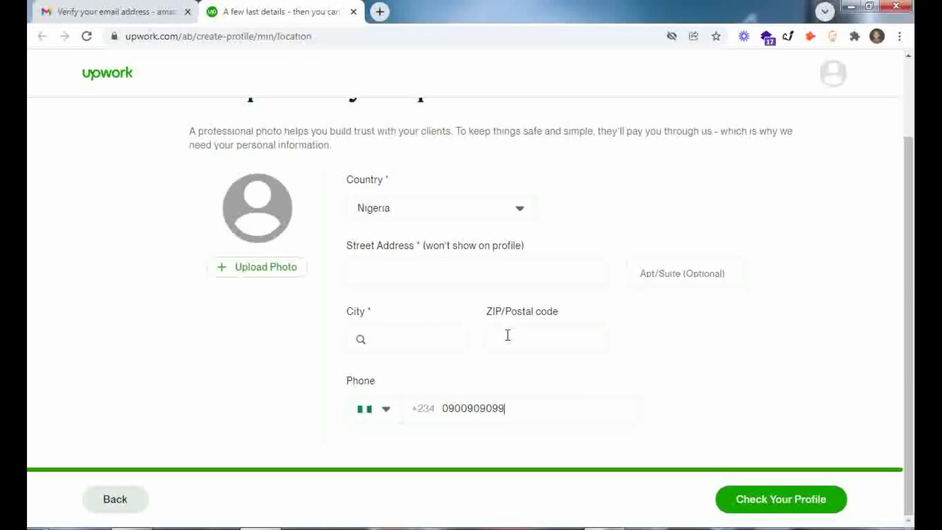
pyautogui.click(761, 515)
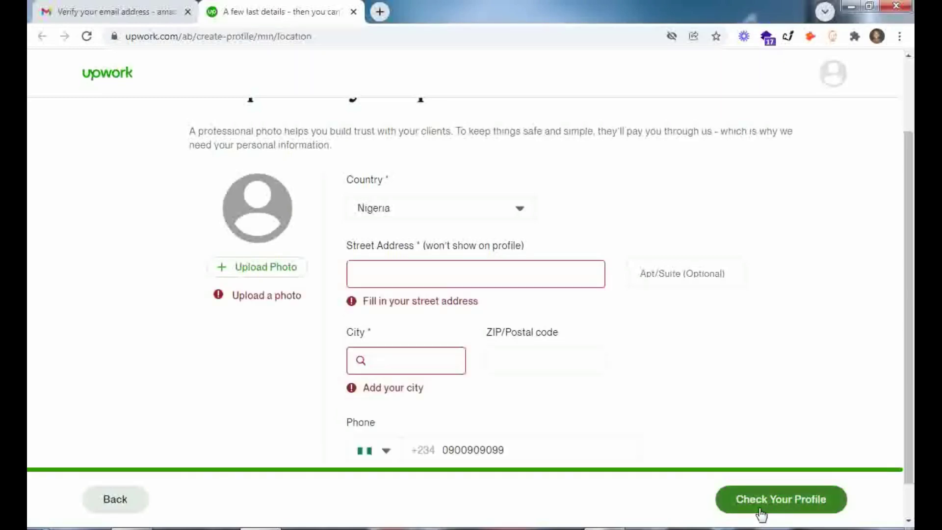
# Set the city to Lagos, LA, NG and the street address to 'gra'
pyautogui.click(424, 351)
pyautogui.write('la')
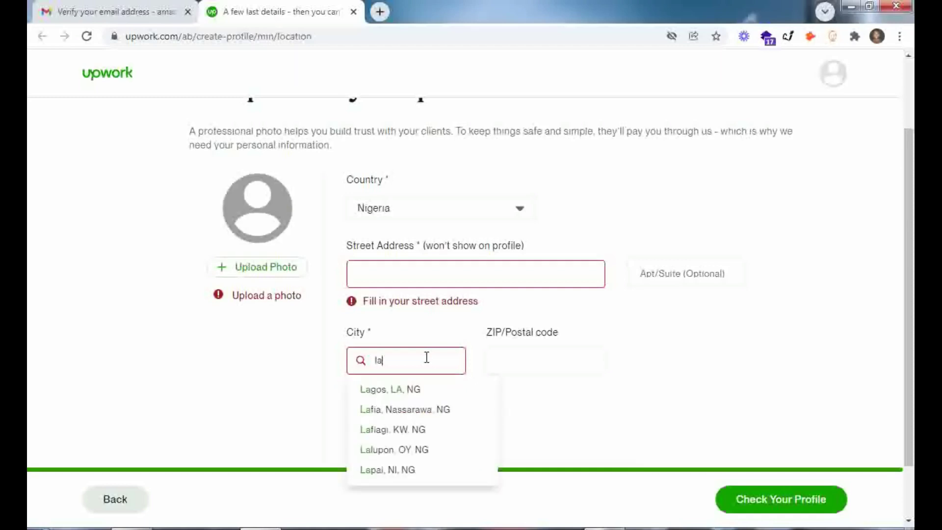
pyautogui.click(424, 390)
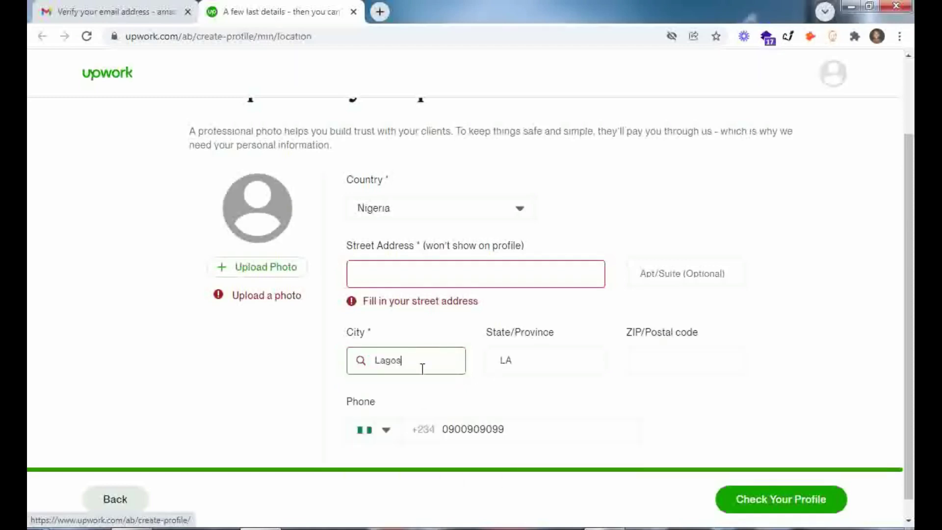
pyautogui.click(398, 277)
pyautogui.write('gra')
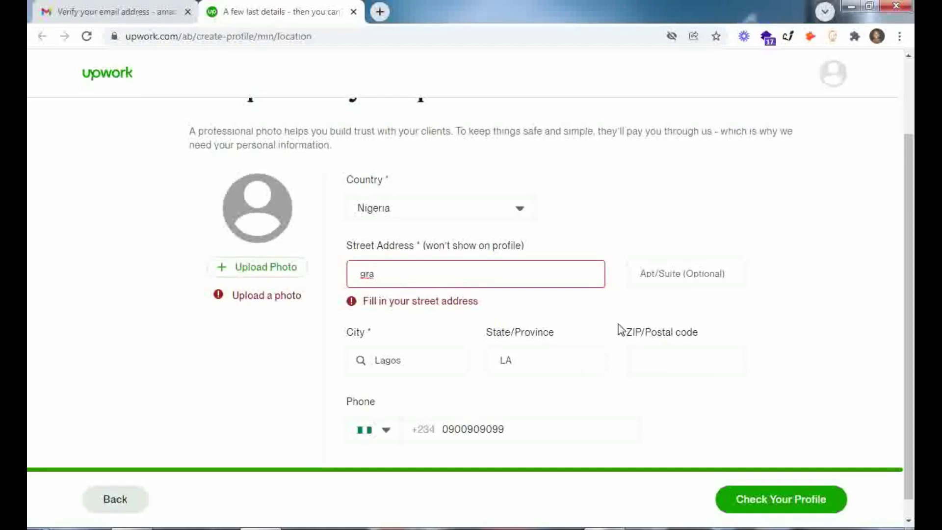
pyautogui.click(655, 277)
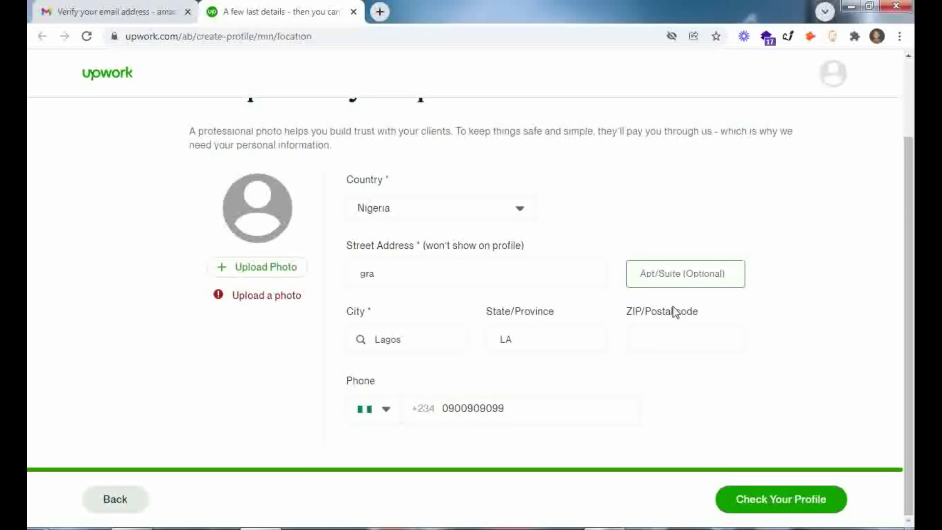
pyautogui.click(783, 507)
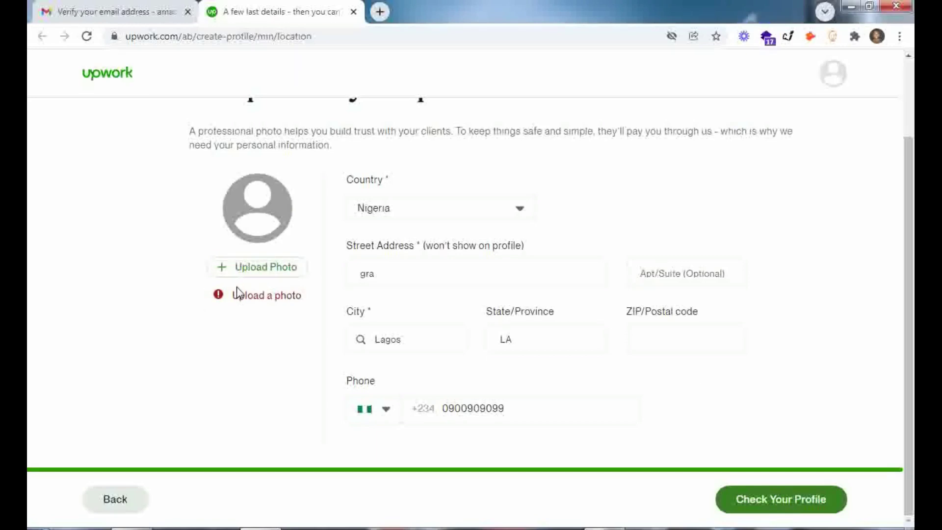
# Try the Digital Hacks PNG logo as profile photo and dismiss the no-face error
pyautogui.click(241, 273)
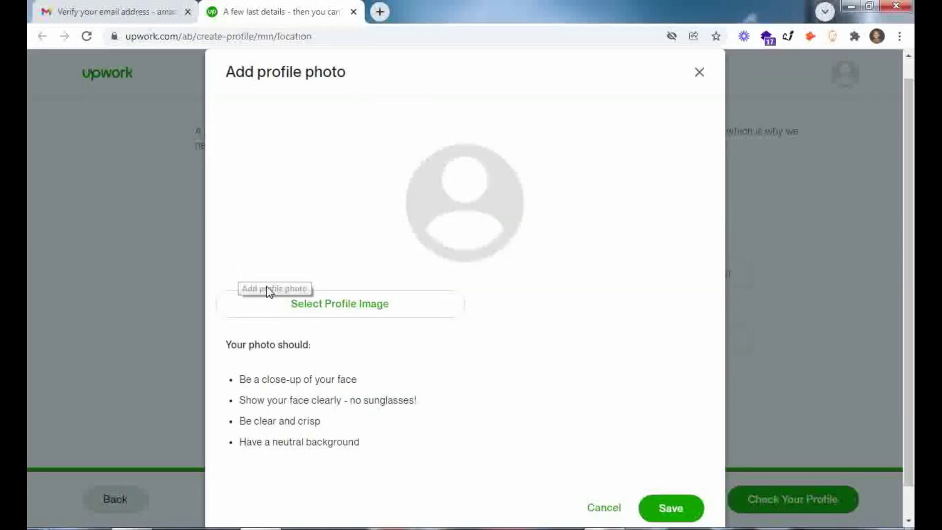
pyautogui.scroll(-1, 441, 420)
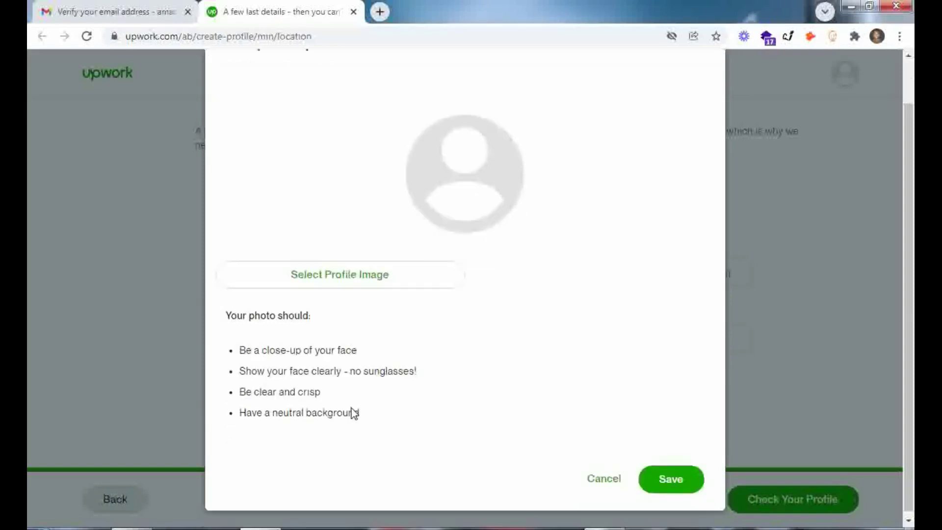
pyautogui.click(353, 279)
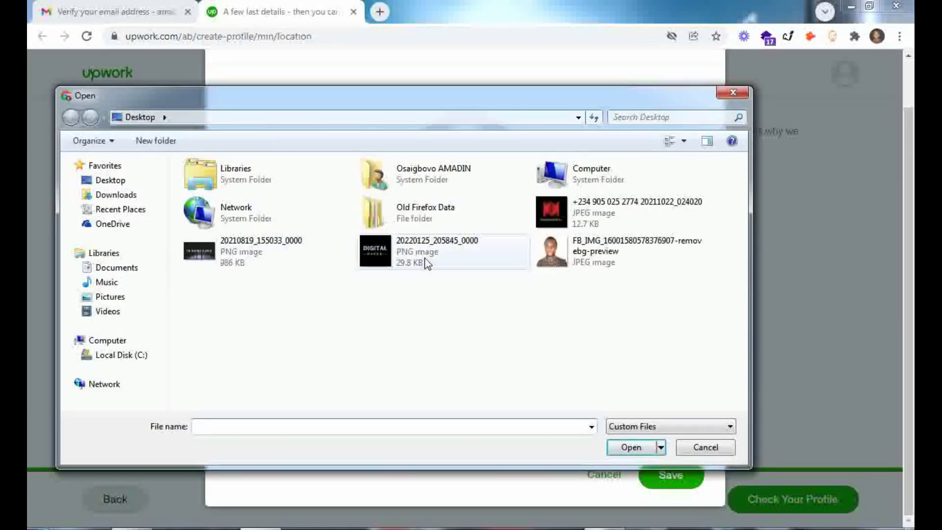
pyautogui.click(428, 263)
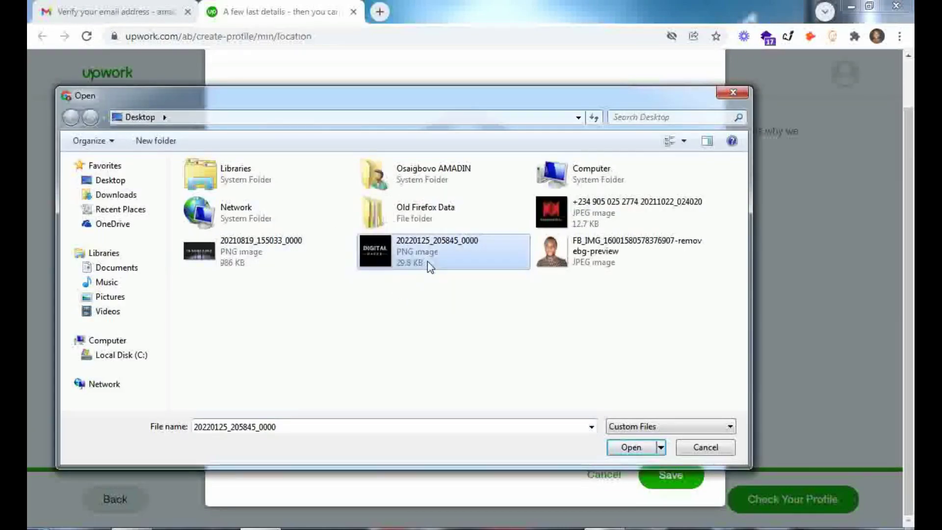
pyautogui.click(626, 442)
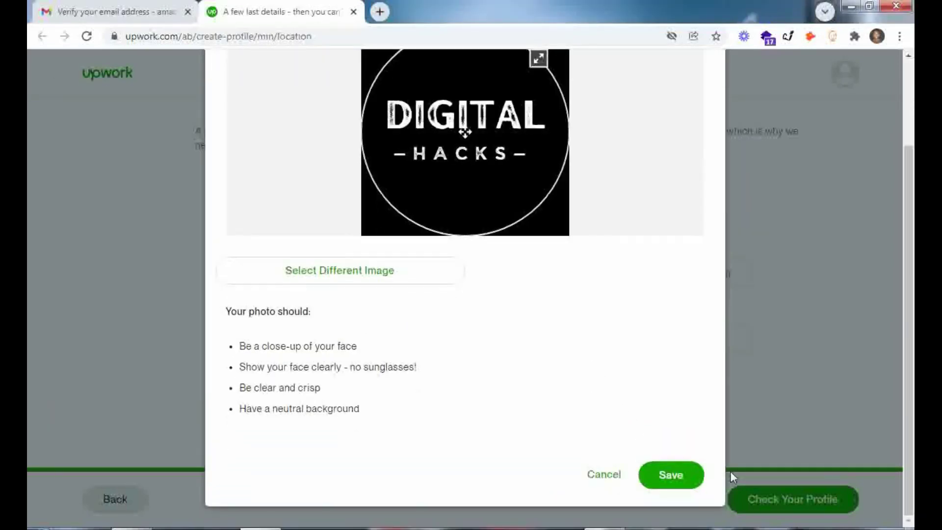
pyautogui.click(672, 477)
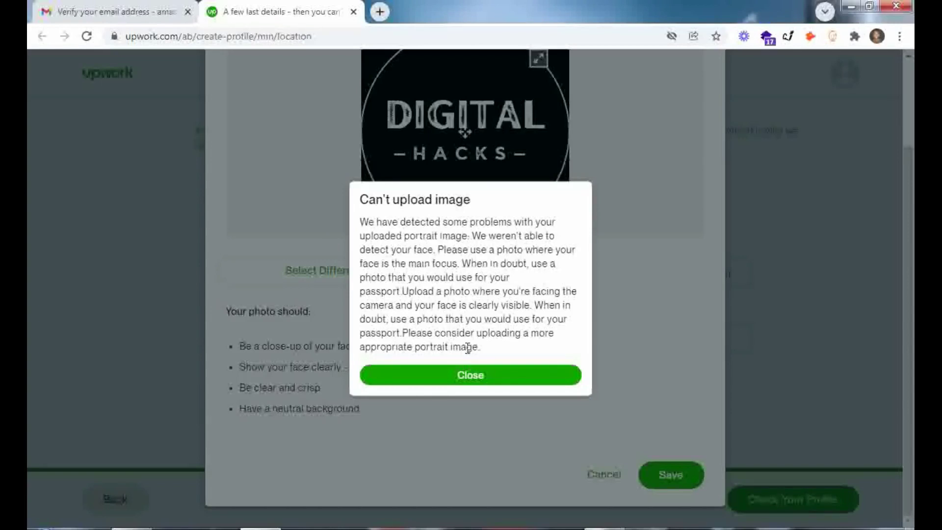
pyautogui.click(482, 376)
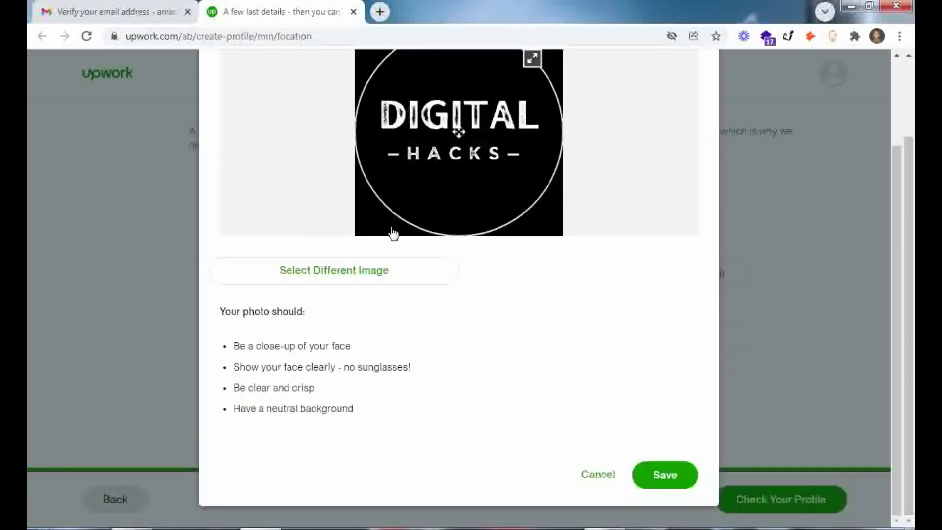
# Save the FB_IMG face photo as profile picture and proceed to Preview Profile
pyautogui.click(382, 279)
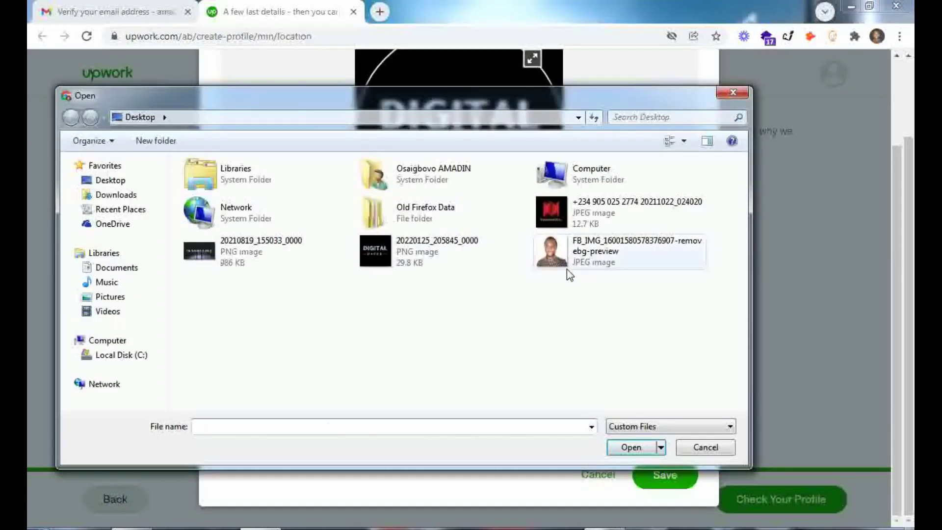
pyautogui.click(567, 269)
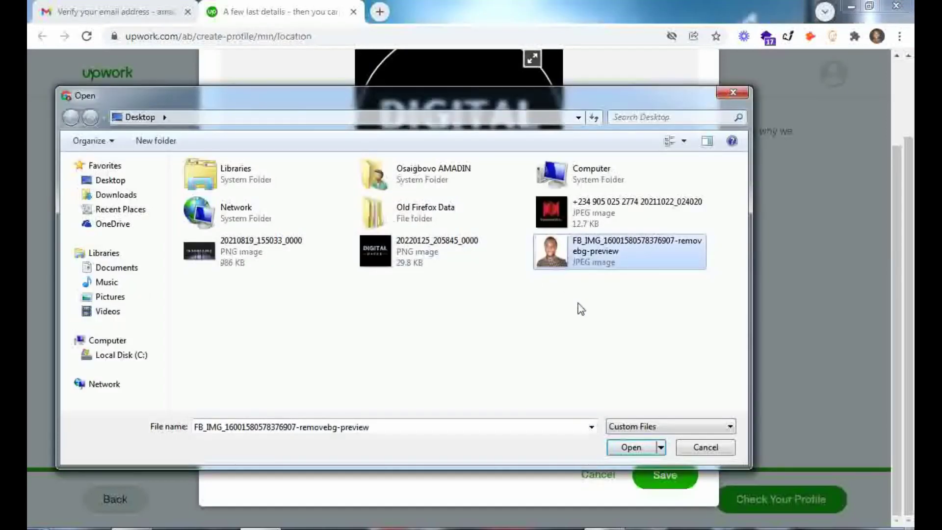
pyautogui.click(630, 447)
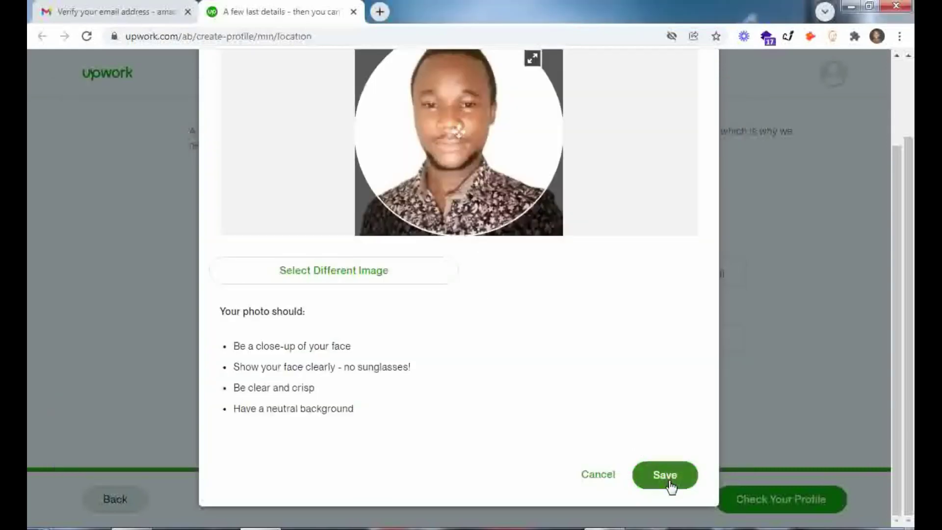
pyautogui.click(665, 475)
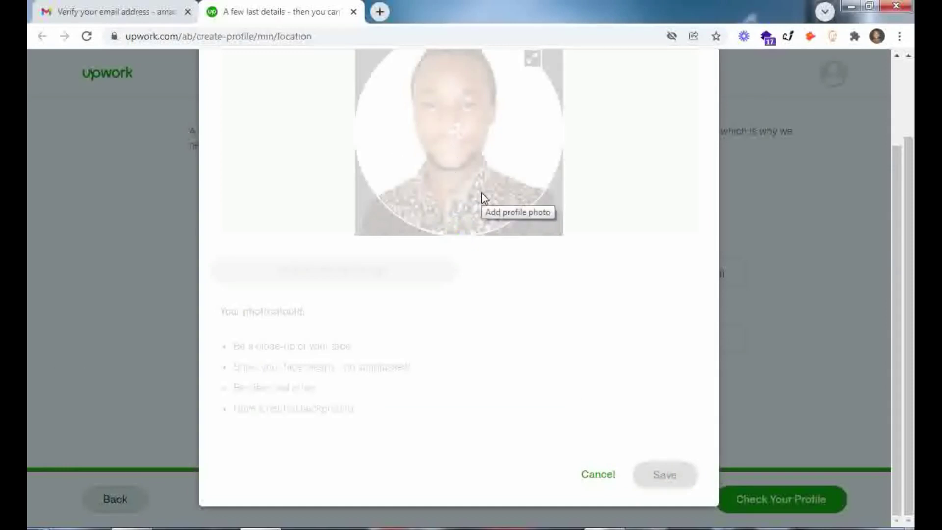
pyautogui.scroll(2, 535, 320)
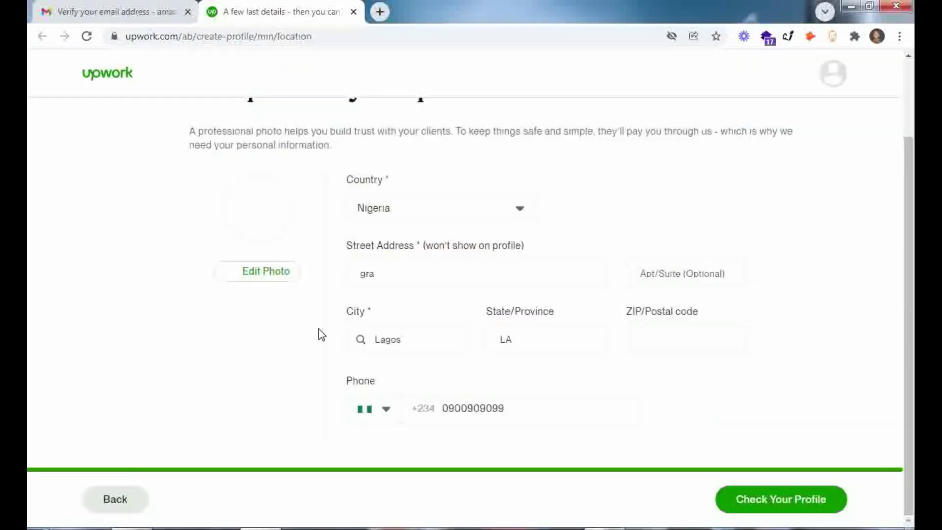
pyautogui.click(765, 506)
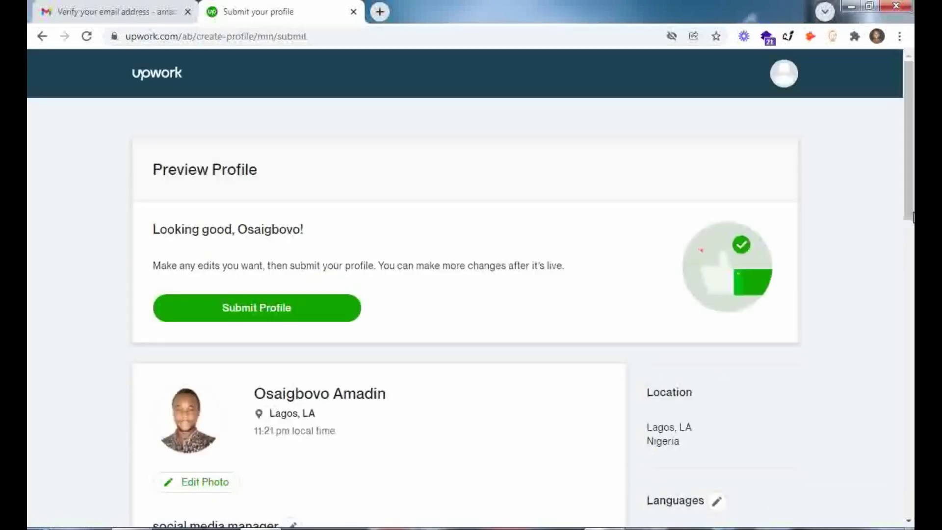
pyautogui.moveTo(911, 212)
pyautogui.mouseDown()
pyautogui.moveTo(912, 230)
pyautogui.moveTo(903, 200)
pyautogui.mouseUp()
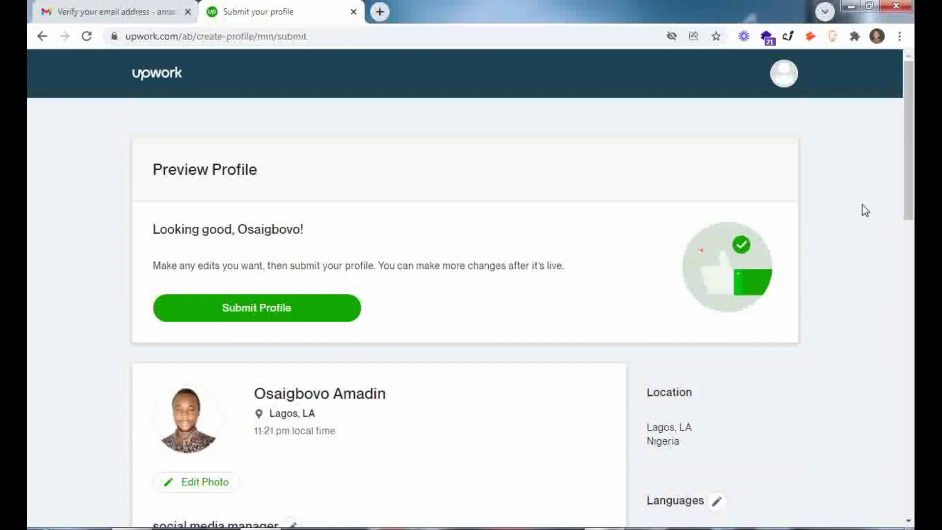
pyautogui.moveTo(911, 155); pyautogui.dragTo(913, 228)
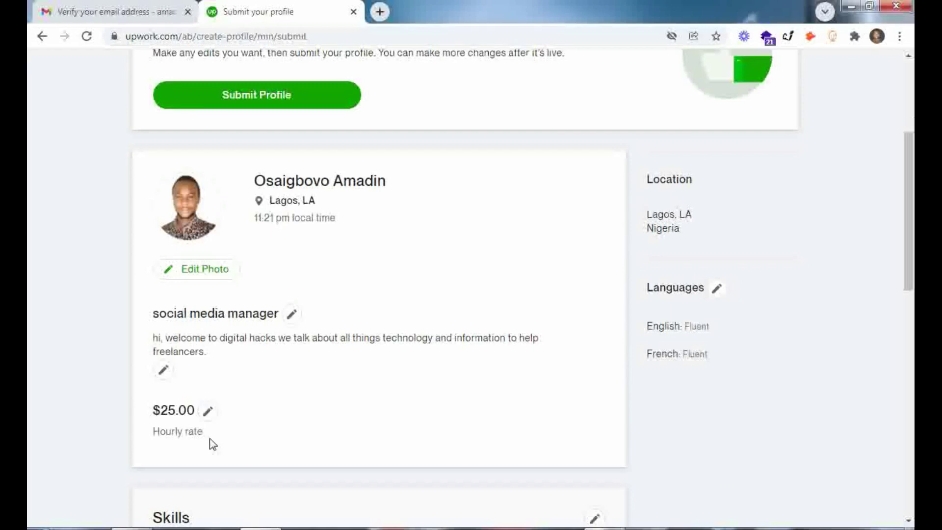
pyautogui.scroll(-4, 303, 255)
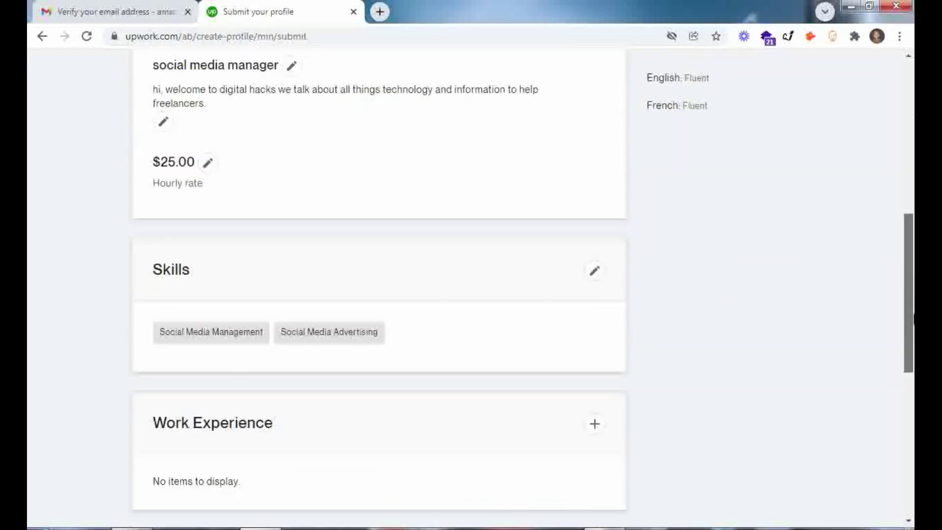
pyautogui.scroll(-1, 110, 268)
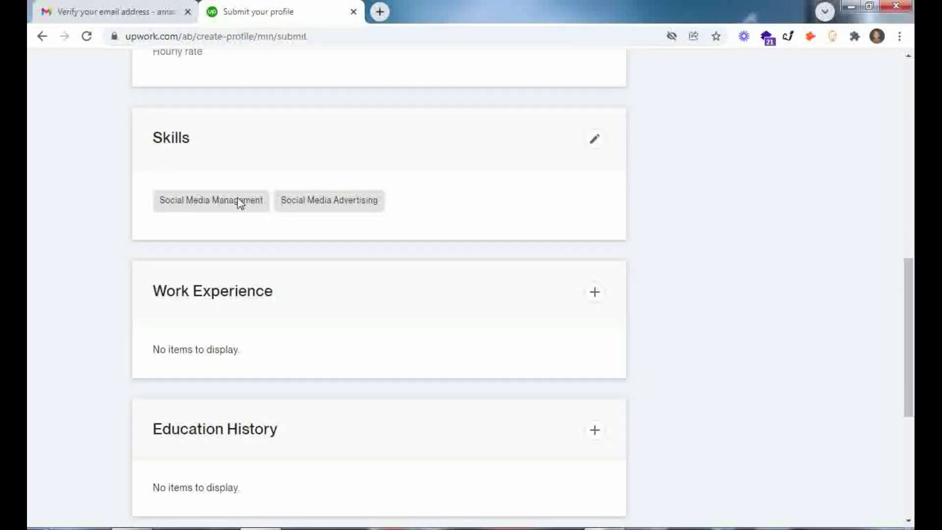
pyautogui.scroll(-1, 238, 202)
pyautogui.scroll(-2, 390, 384)
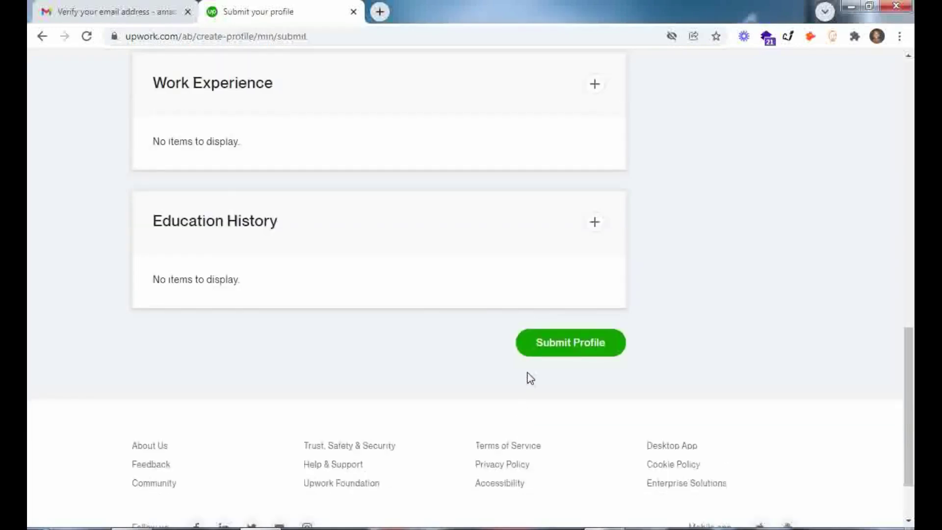
pyautogui.scroll(1, 528, 379)
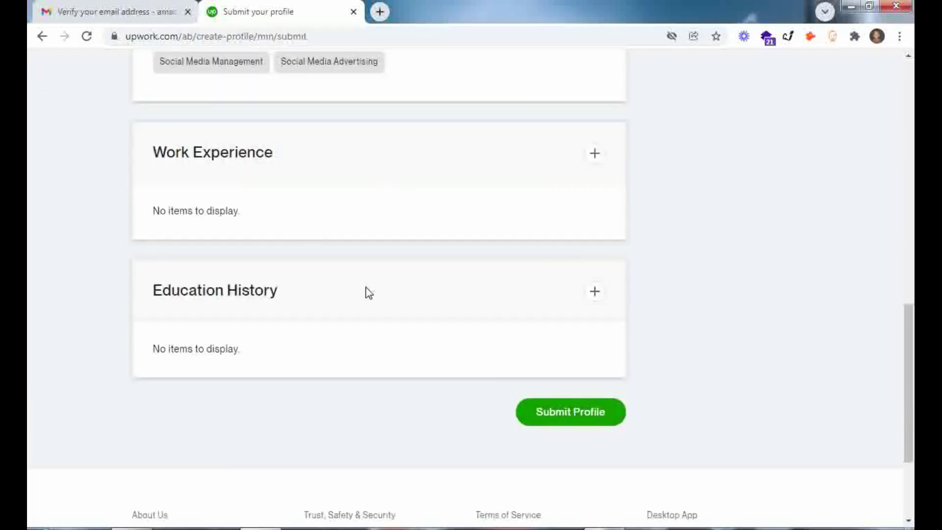
pyautogui.scroll(4, 319, 285)
pyautogui.scroll(1, 309, 271)
pyautogui.scroll(4, 309, 273)
pyautogui.scroll(1, 307, 267)
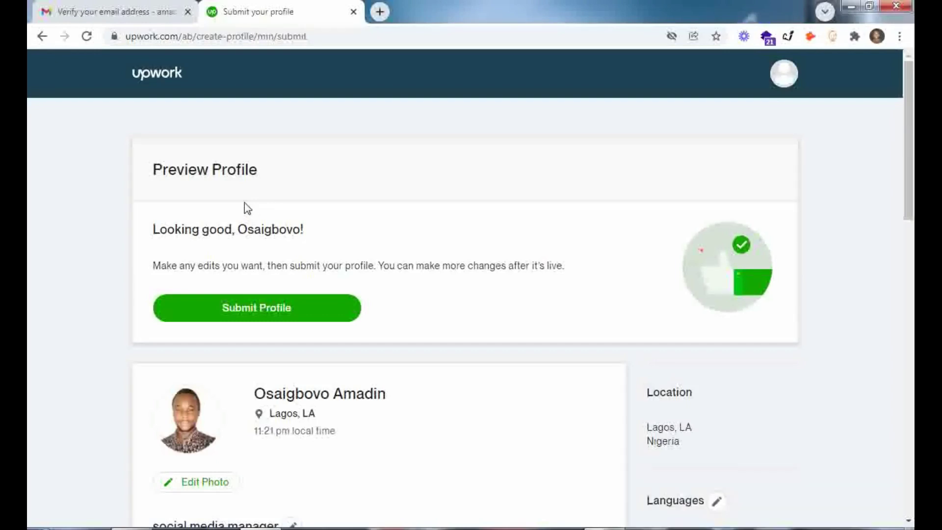
pyautogui.scroll(-1, 247, 228)
pyautogui.scroll(-1, 247, 230)
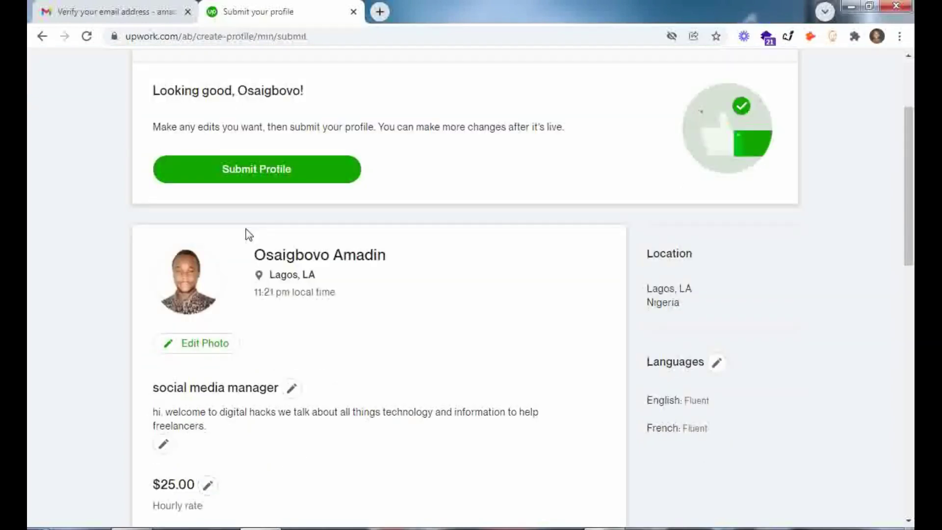
pyautogui.scroll(-1, 247, 231)
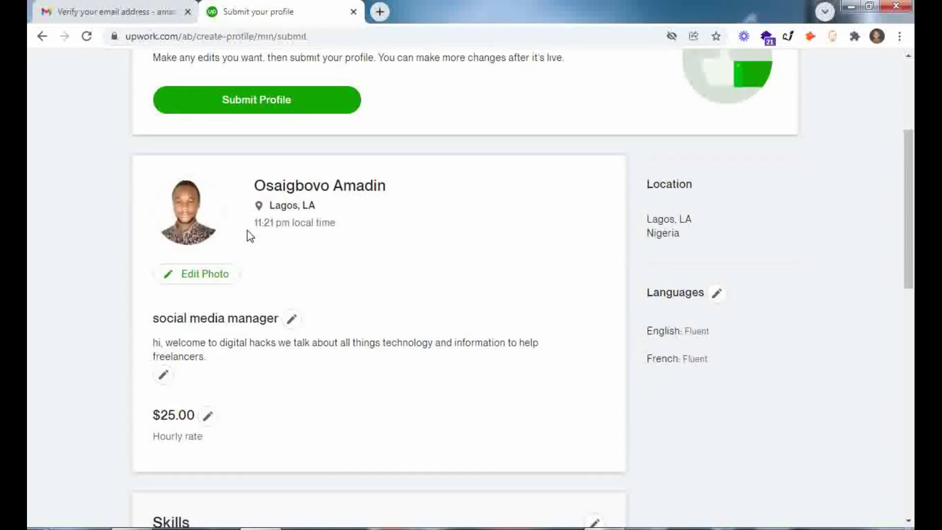